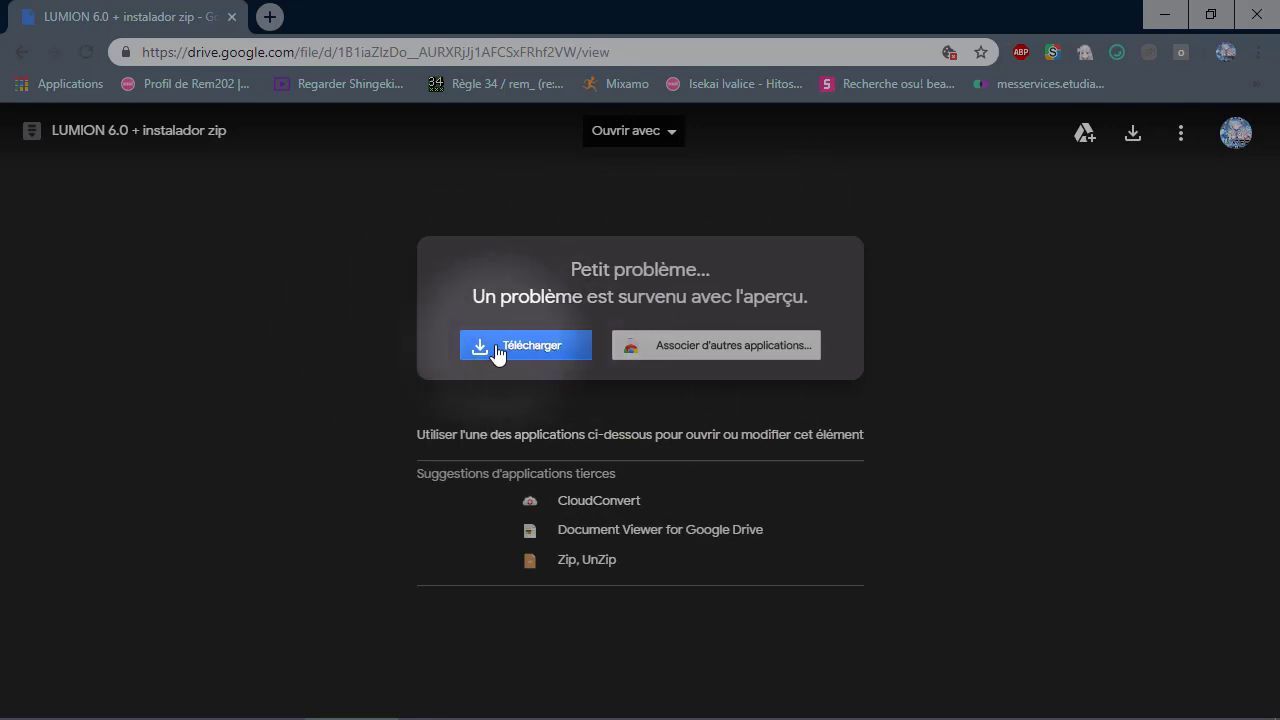
- Start the Google Drive download of the 6,0 GB LUMION 6.0 + CRACK.zip, then return to File Explorer
{"action": "left_click", "coordinate": [520, 346]}
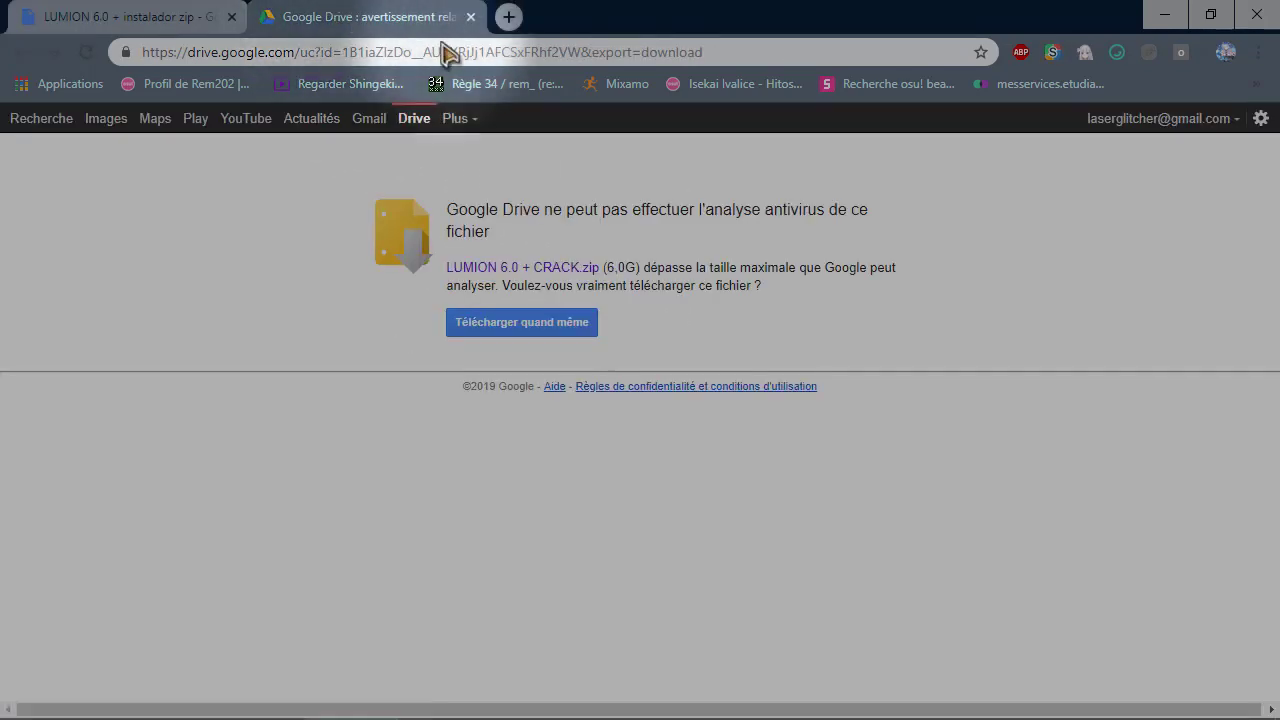
{"action": "left_click", "coordinate": [1164, 15]}
{"action": "left_click", "coordinate": [470, 86]}
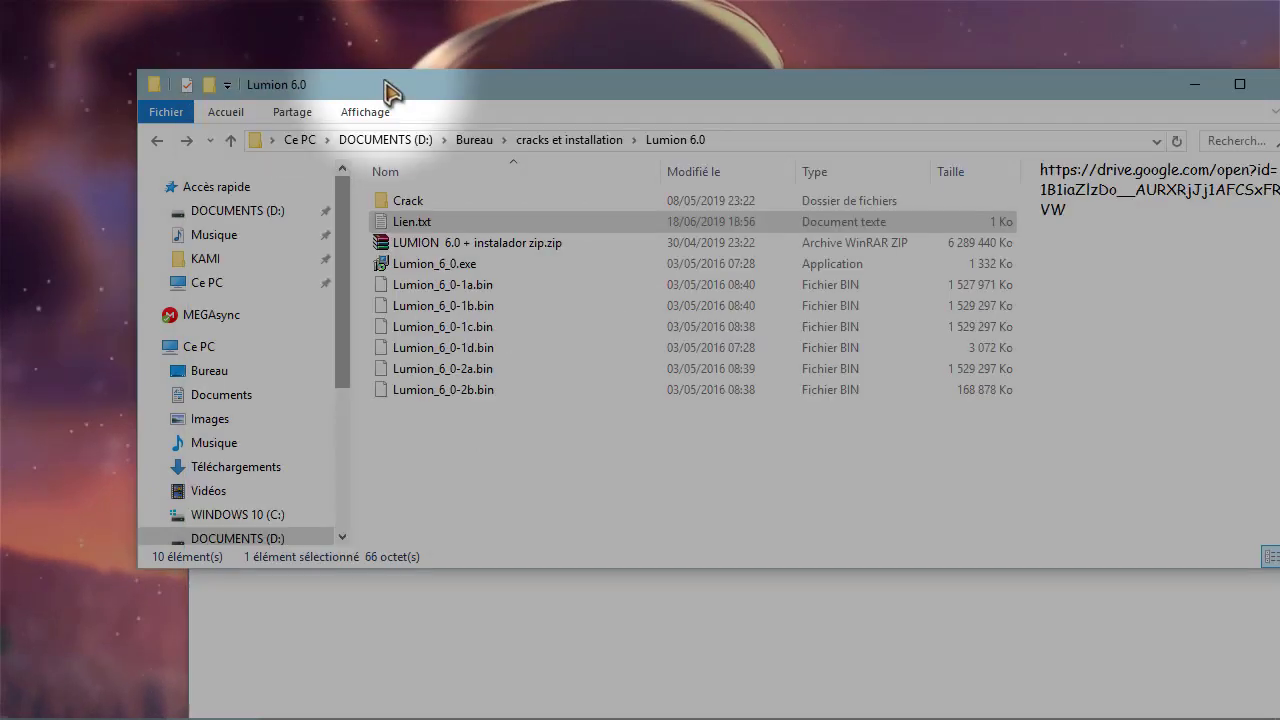
- Inspect the installer zip and .bin files in the Lumion 6.0 folder, and close Notepad
{"action": "left_click", "coordinate": [442, 246]}
{"action": "right_click", "coordinate": [454, 256]}
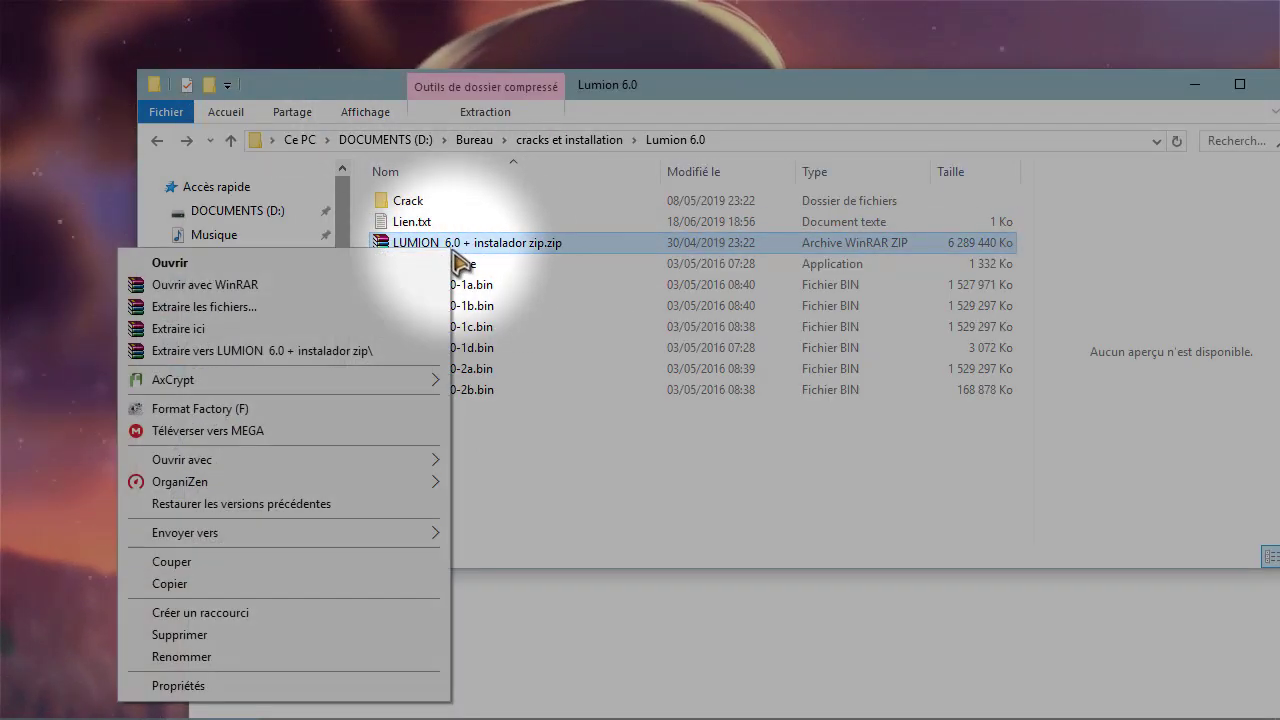
{"action": "left_click", "coordinate": [443, 480]}
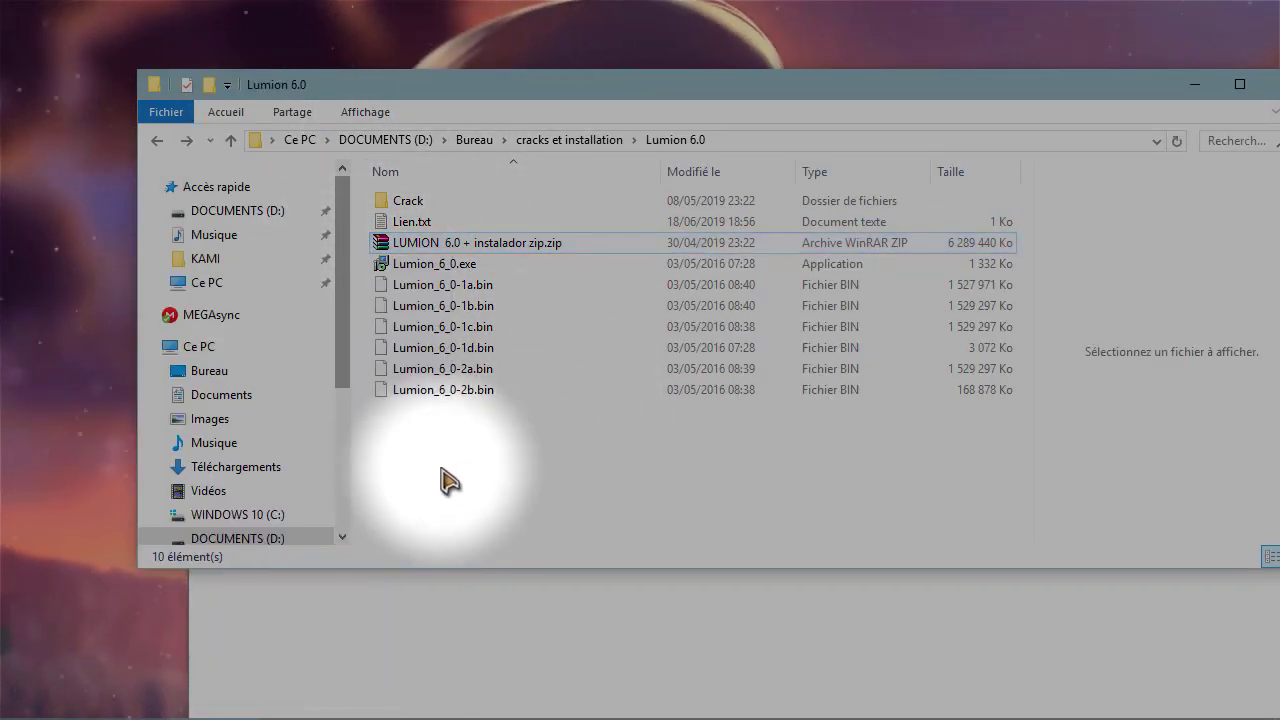
{"action": "left_click_drag", "start_coordinate": [442, 466], "coordinate": [440, 255]}
{"action": "left_click", "coordinate": [514, 614]}
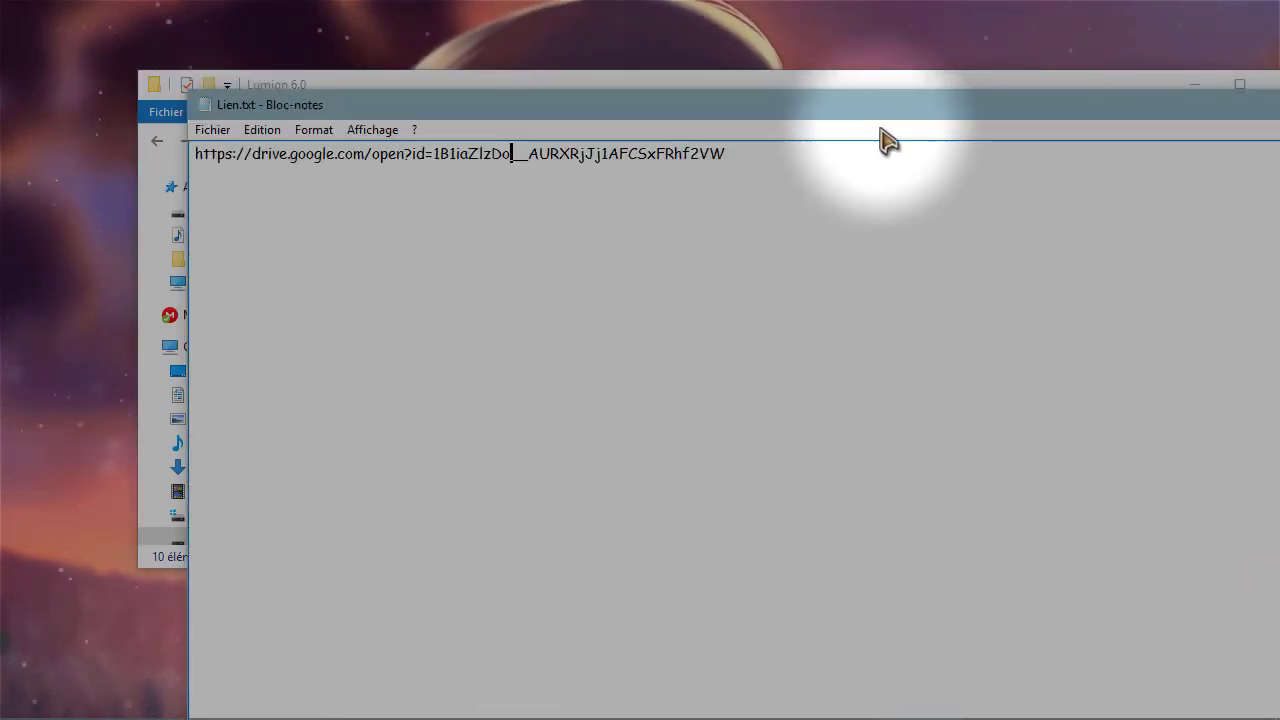
{"action": "left_click_drag", "start_coordinate": [888, 115], "coordinate": [490, 150]}
{"action": "left_click", "coordinate": [1022, 136]}
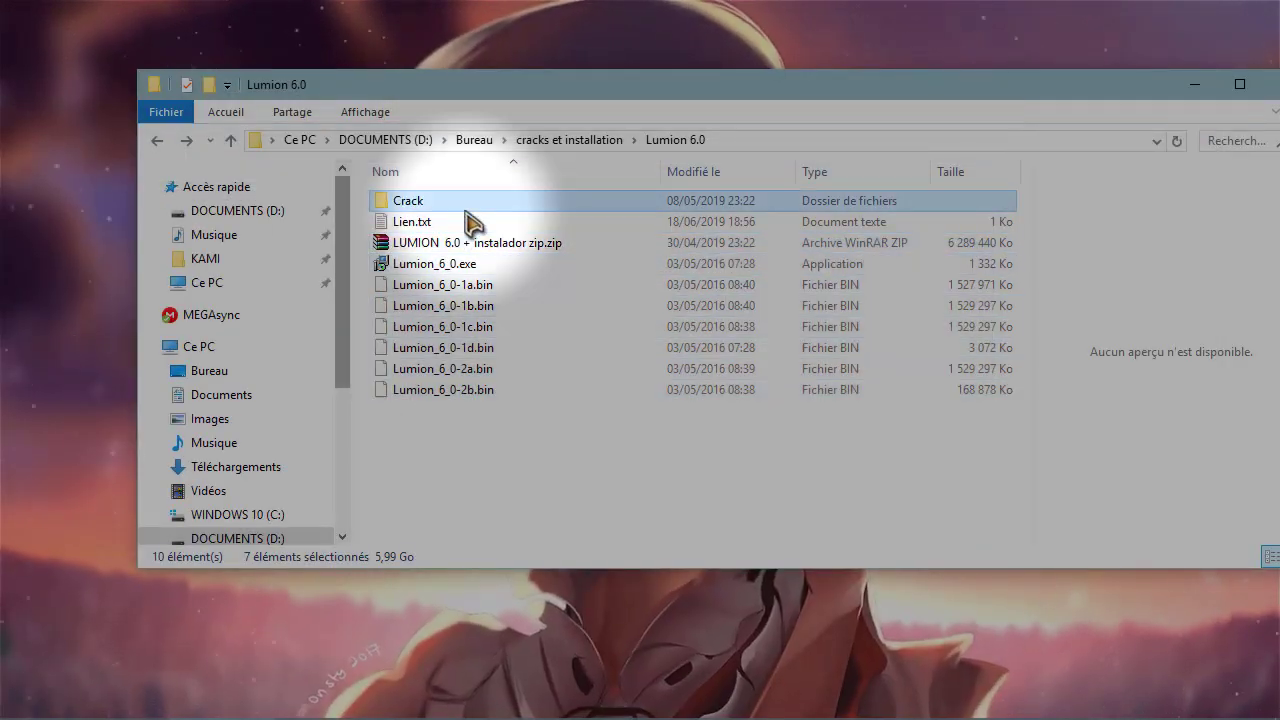
- Open Lien.txt from the Crack folder to get its Drive link, then open a new Chrome tab
{"action": "double_click", "coordinate": [465, 197]}
{"action": "double_click", "coordinate": [412, 264]}
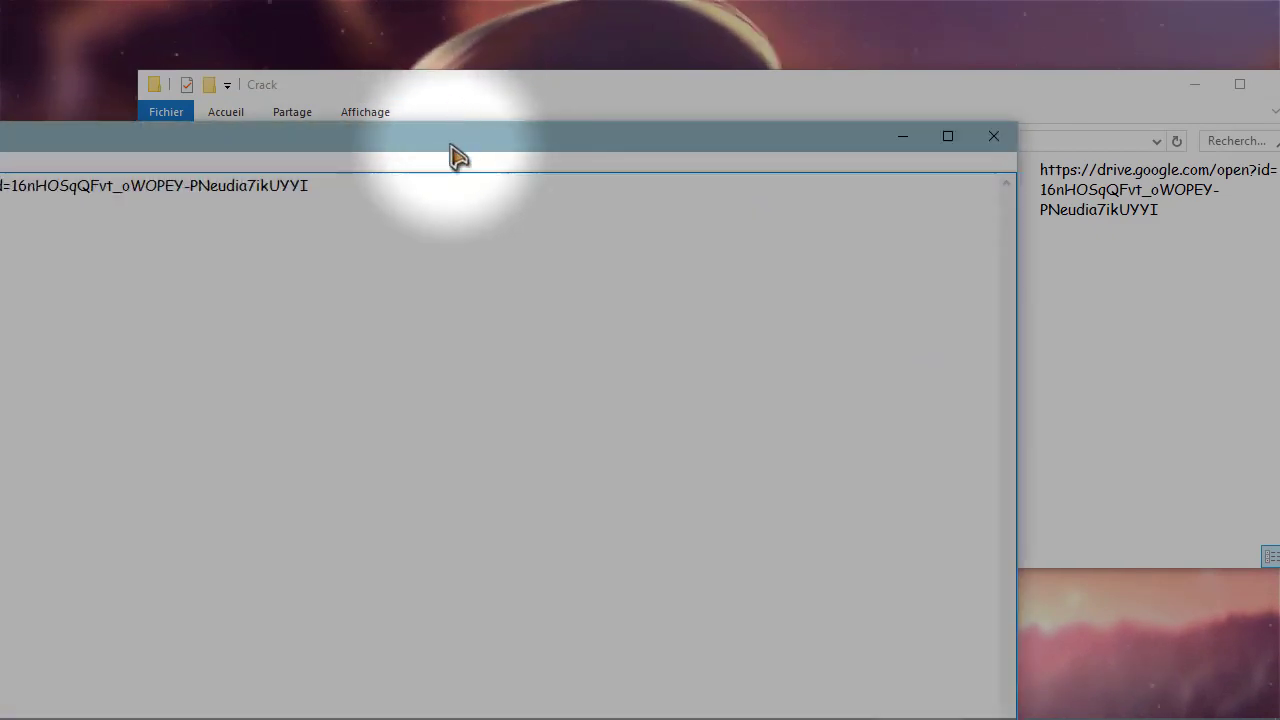
{"action": "left_click_drag", "start_coordinate": [457, 136], "coordinate": [73, 177]}
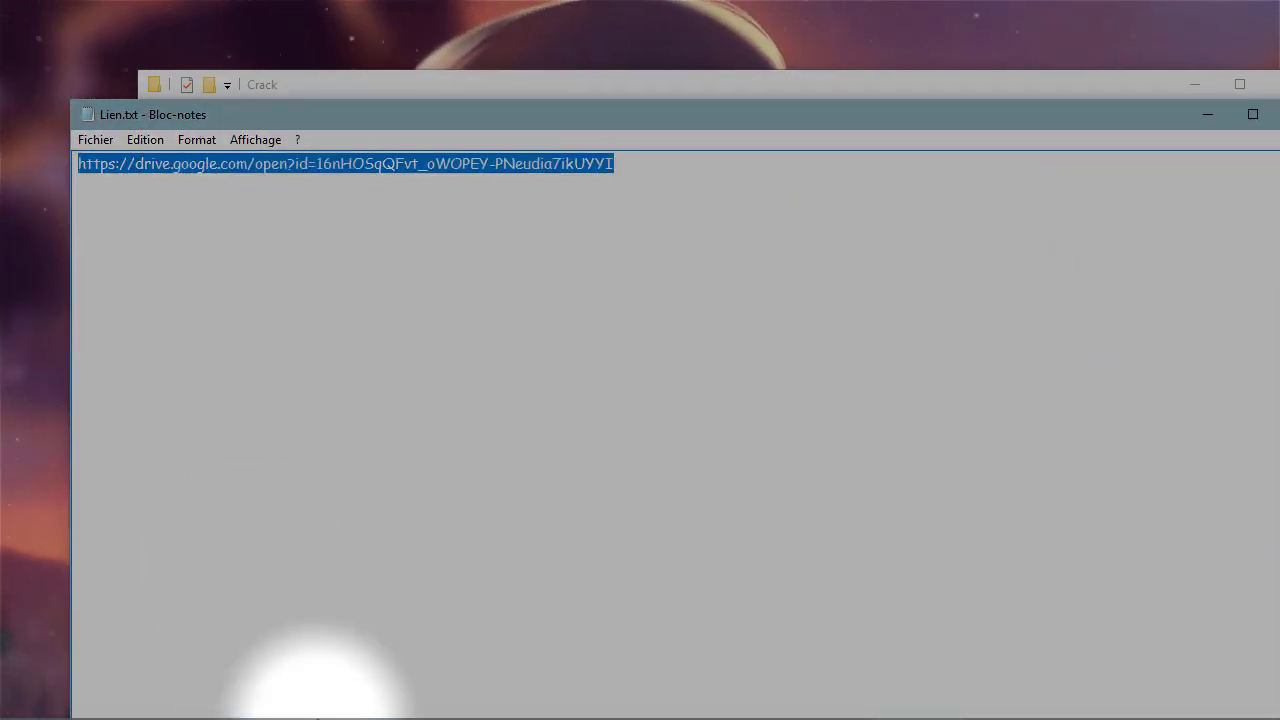
{"action": "left_click", "coordinate": [325, 712]}
{"action": "key", "text": "ctrl+t"}
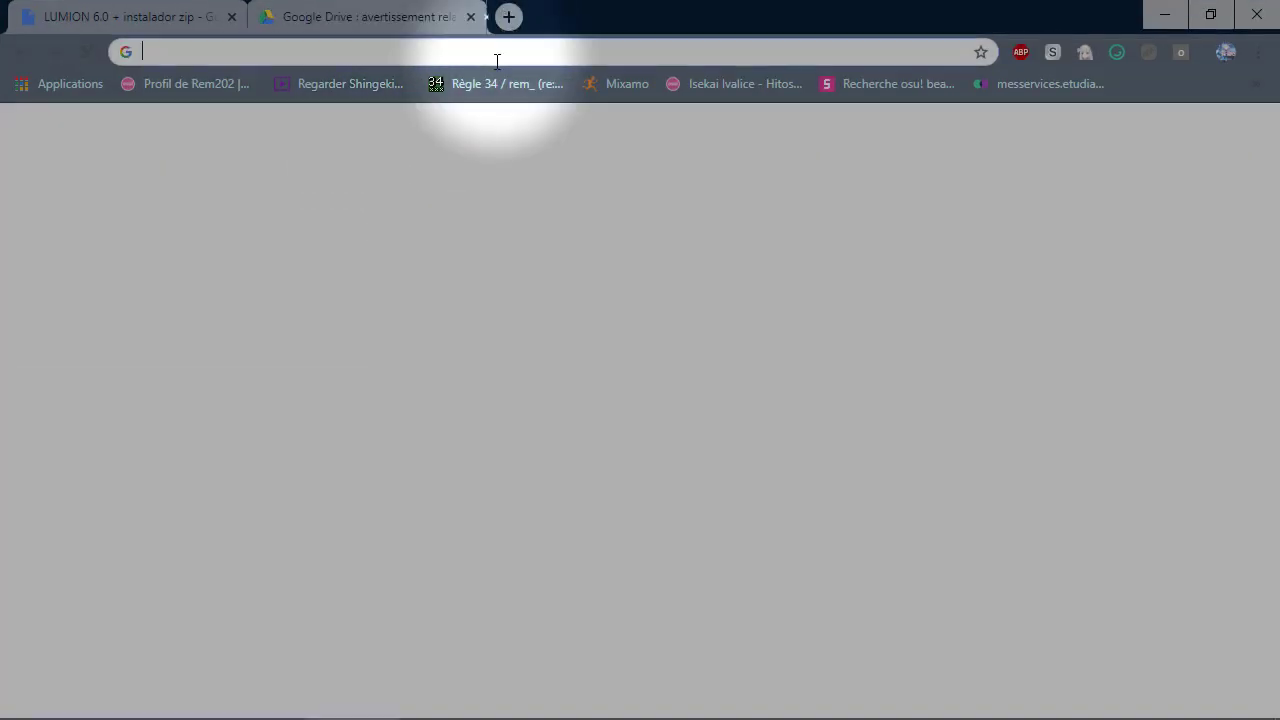
- Load the pasted crack Drive link and close the original installer zip tab
{"action": "key", "text": "Return"}
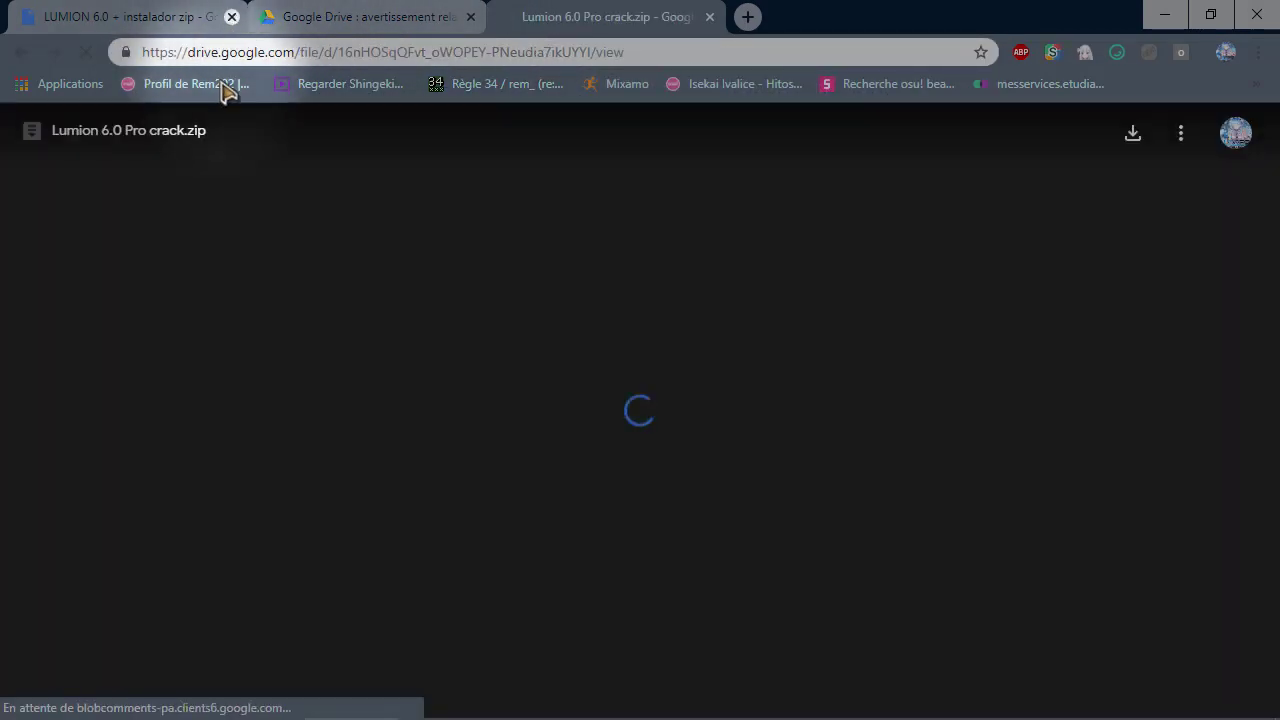
{"action": "left_click", "coordinate": [231, 16]}
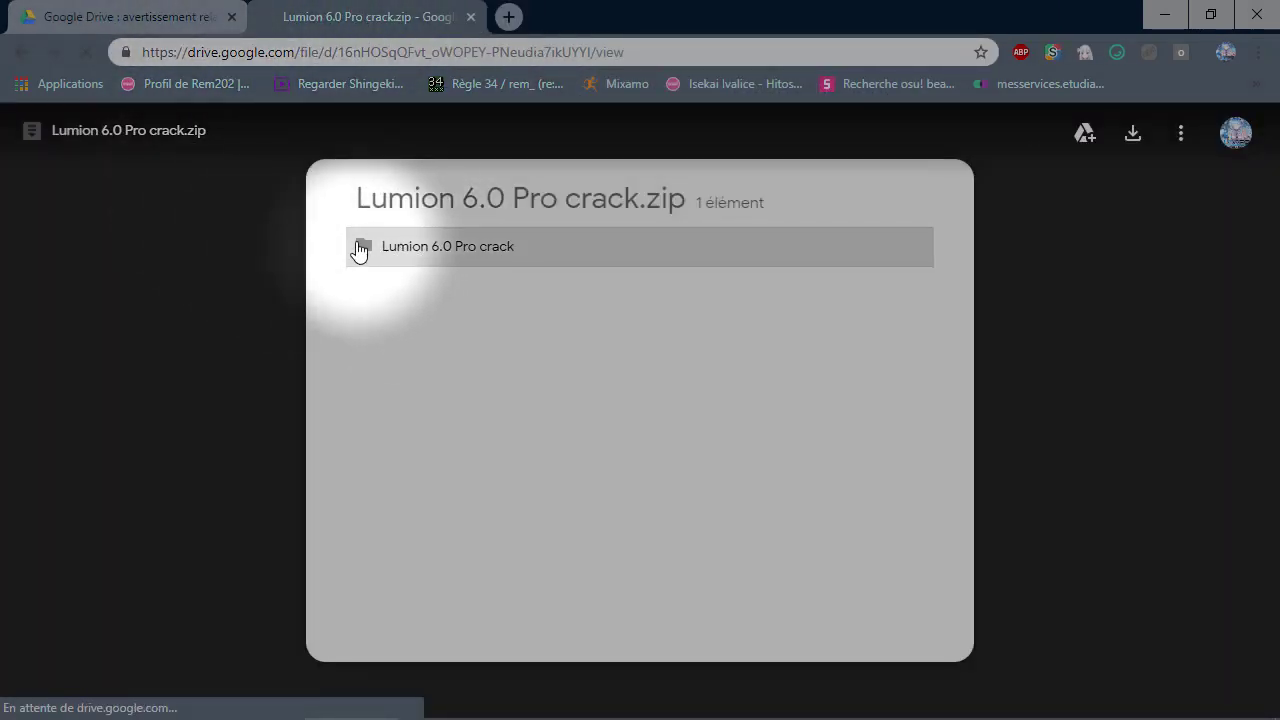
- Browse the Lumion 6.0 Pro crack.zip preview, download it, and minimize the browser
{"action": "left_click", "coordinate": [499, 253]}
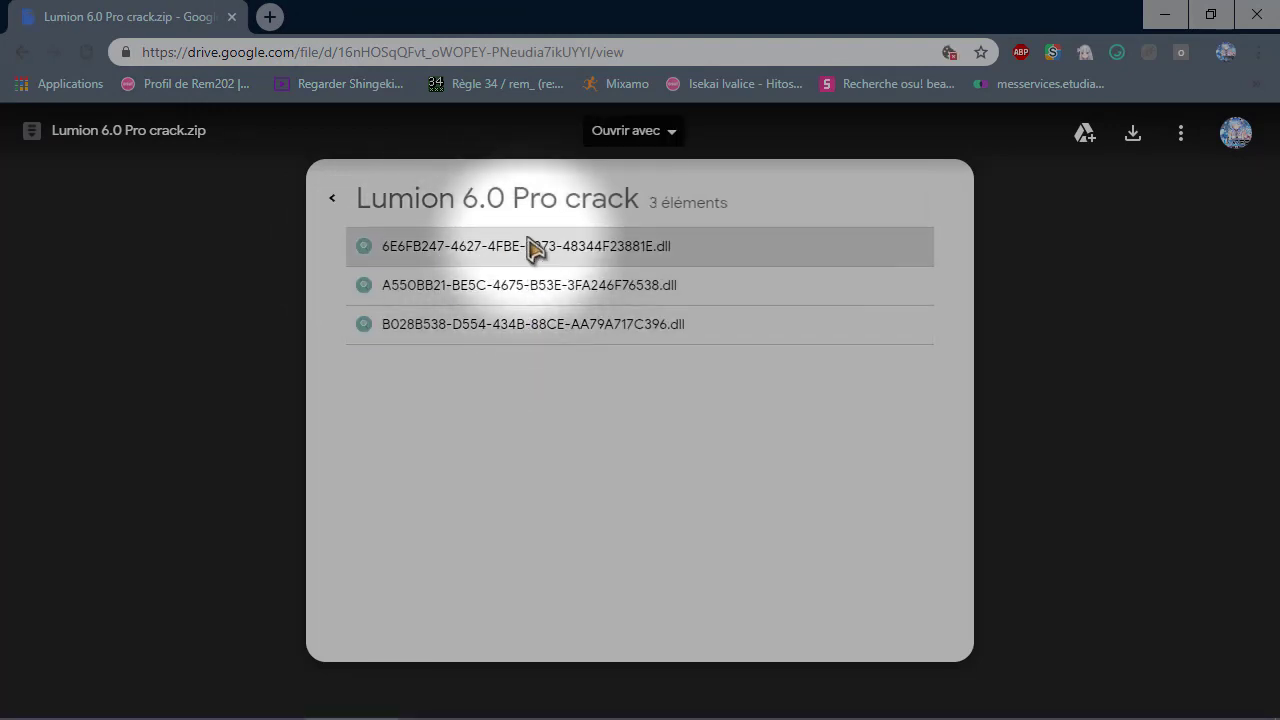
{"action": "left_click", "coordinate": [332, 198]}
{"action": "left_click", "coordinate": [1133, 140]}
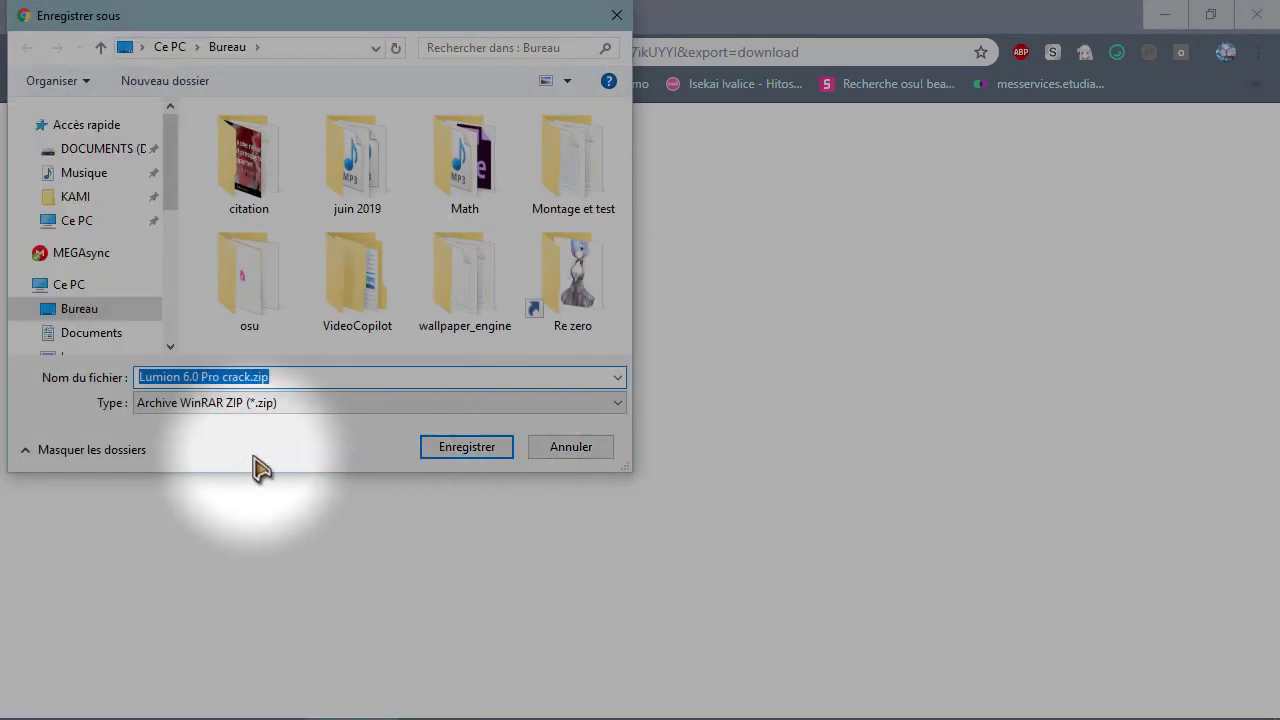
{"action": "left_click", "coordinate": [617, 16]}
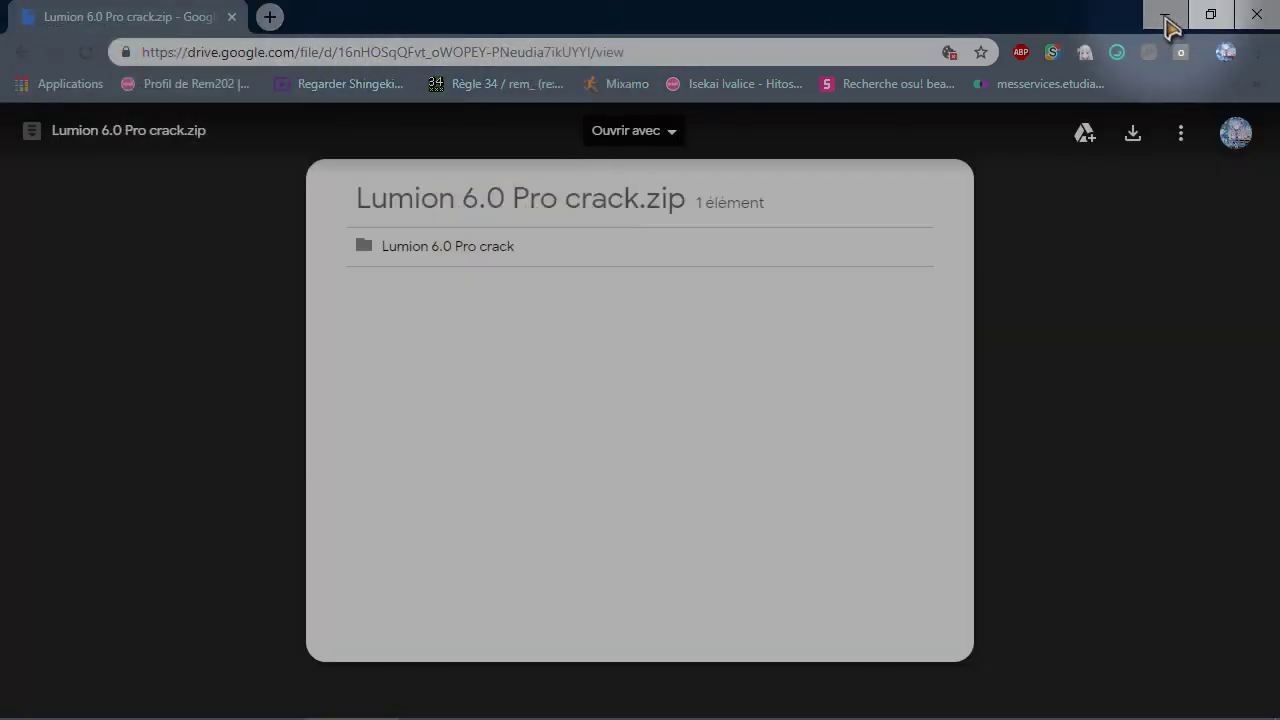
{"action": "left_click", "coordinate": [1165, 20]}
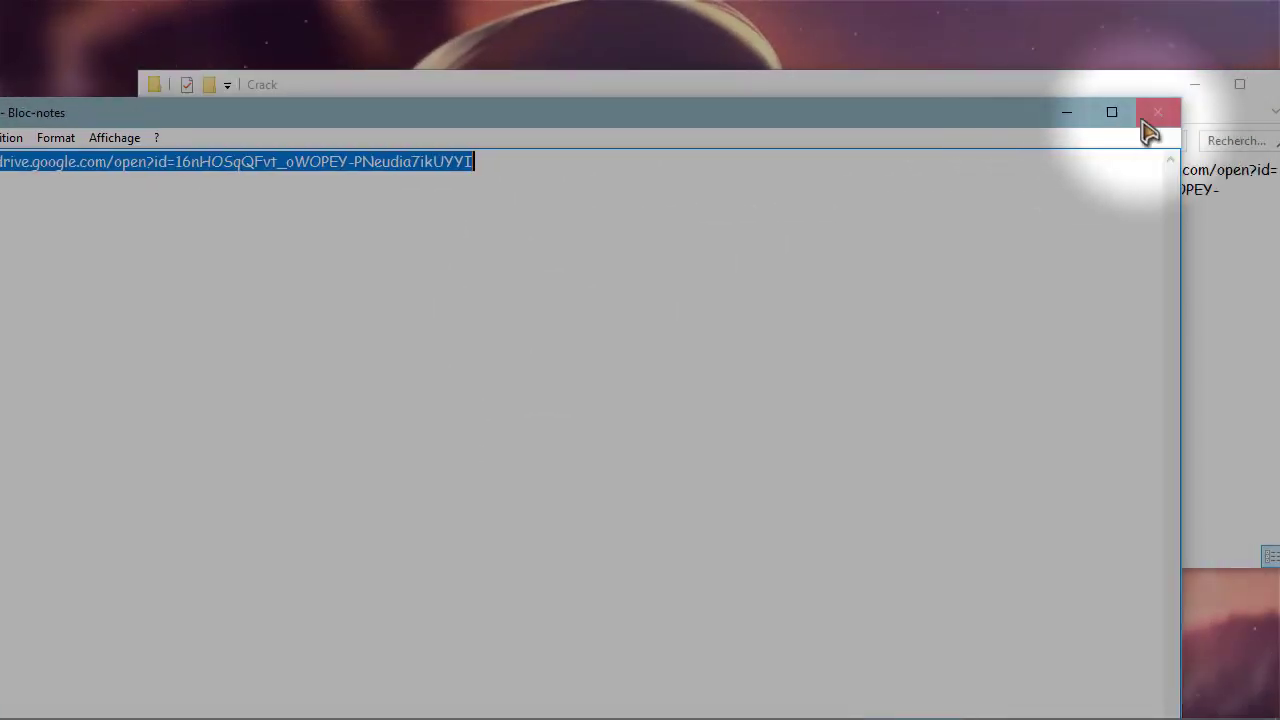
- Close Notepad, review the Crack folder's files, and launch Lumion_6_0.exe from the Lumion 6.0 folder
{"action": "left_click", "coordinate": [1147, 125]}
{"action": "key", "text": "BackSpace"}
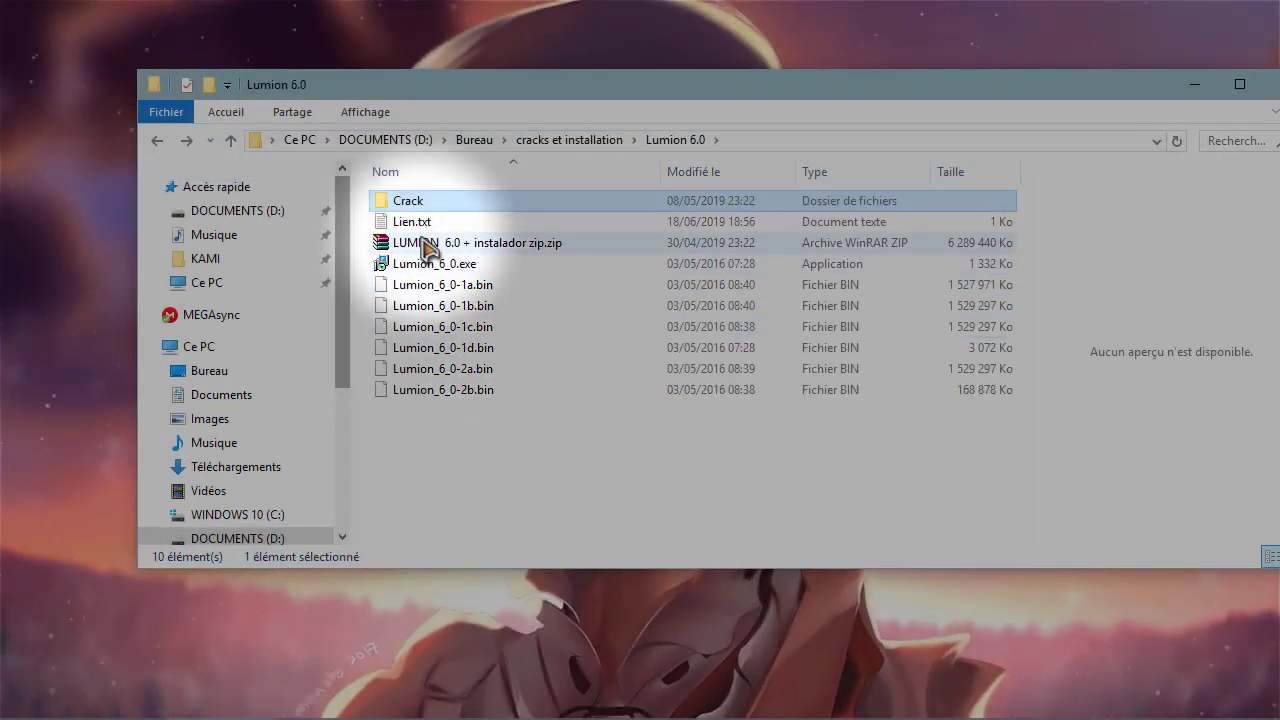
{"action": "right_click", "coordinate": [425, 247]}
{"action": "left_click", "coordinate": [543, 471]}
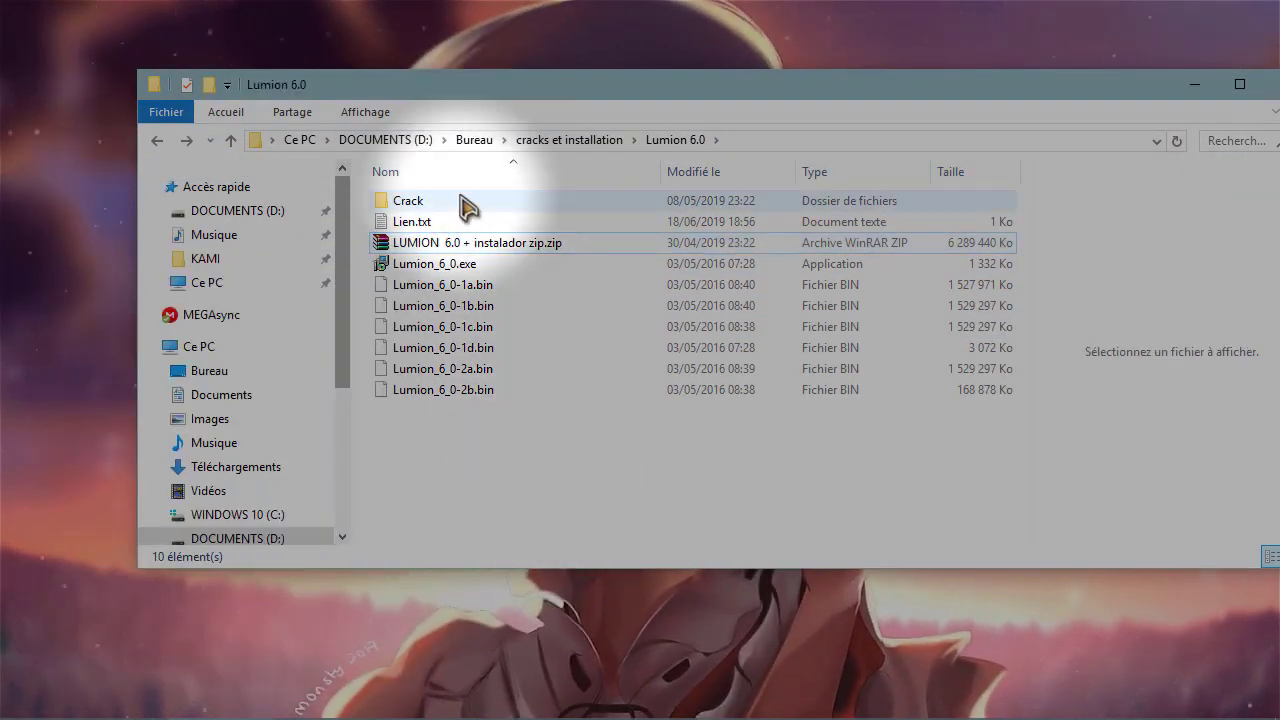
{"action": "double_click", "coordinate": [463, 205]}
{"action": "left_click_drag", "start_coordinate": [437, 343], "coordinate": [491, 206]}
{"action": "key", "text": "BackSpace"}
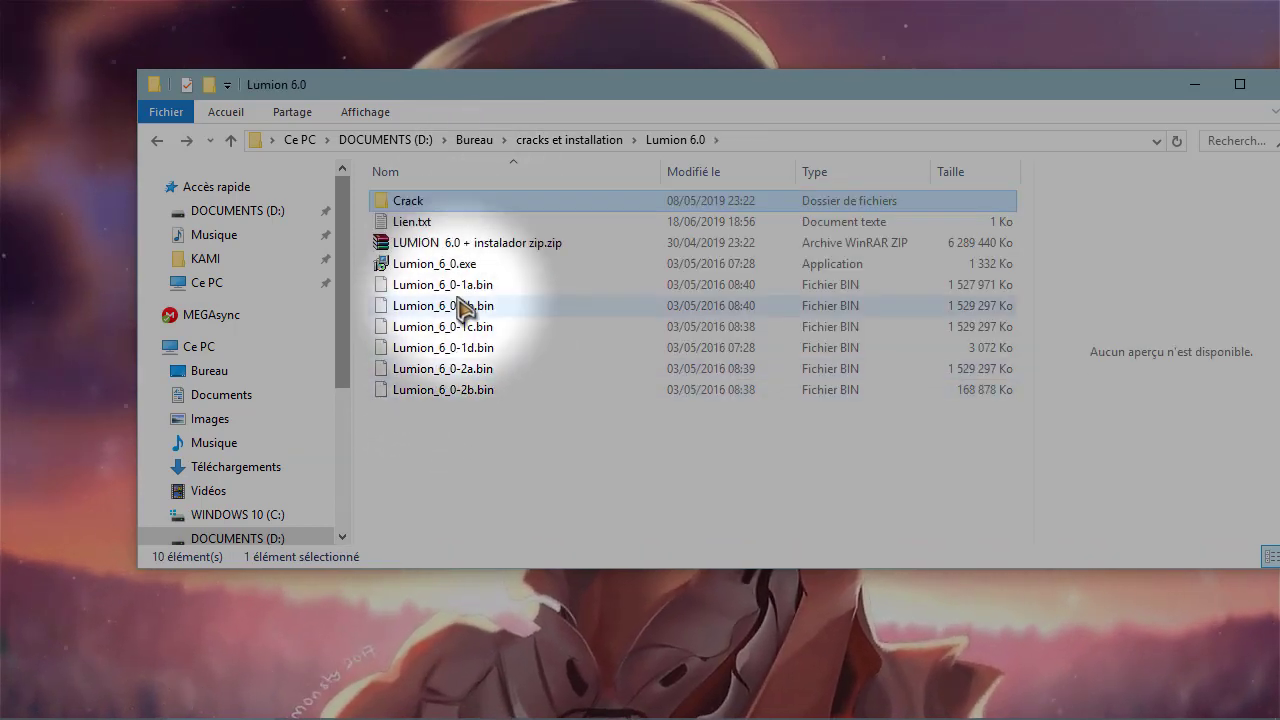
{"action": "left_click", "coordinate": [430, 265]}
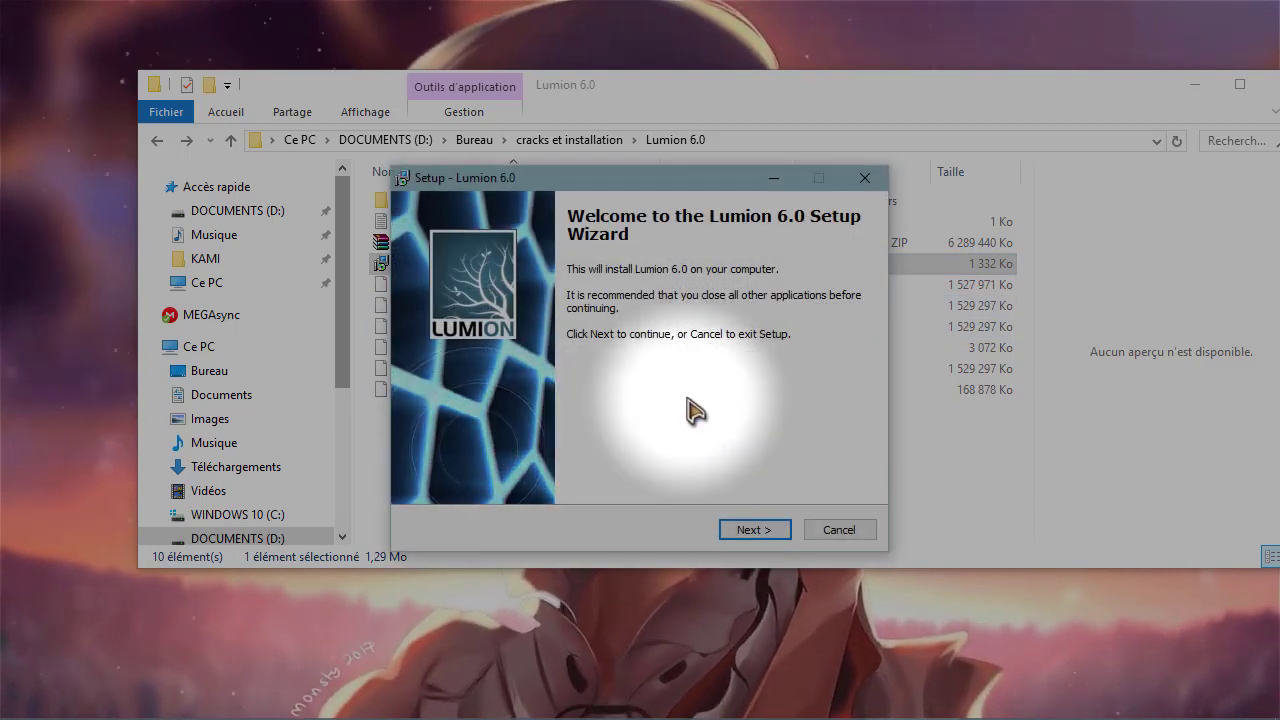
- Install Lumion 6.0 into C:\Program Files\Lumion 6.0 with a desktop icon, deferring the restart
{"action": "left_click_drag", "start_coordinate": [618, 183], "coordinate": [553, 175]}
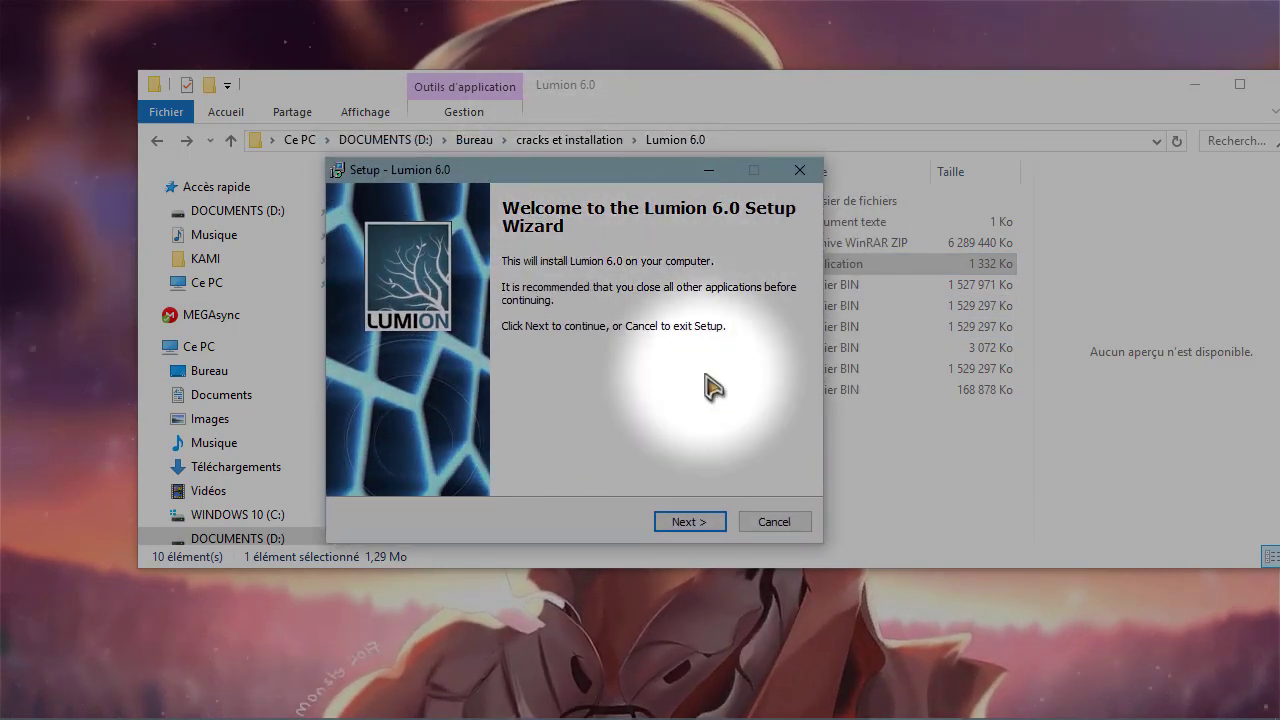
{"action": "left_click", "coordinate": [688, 523]}
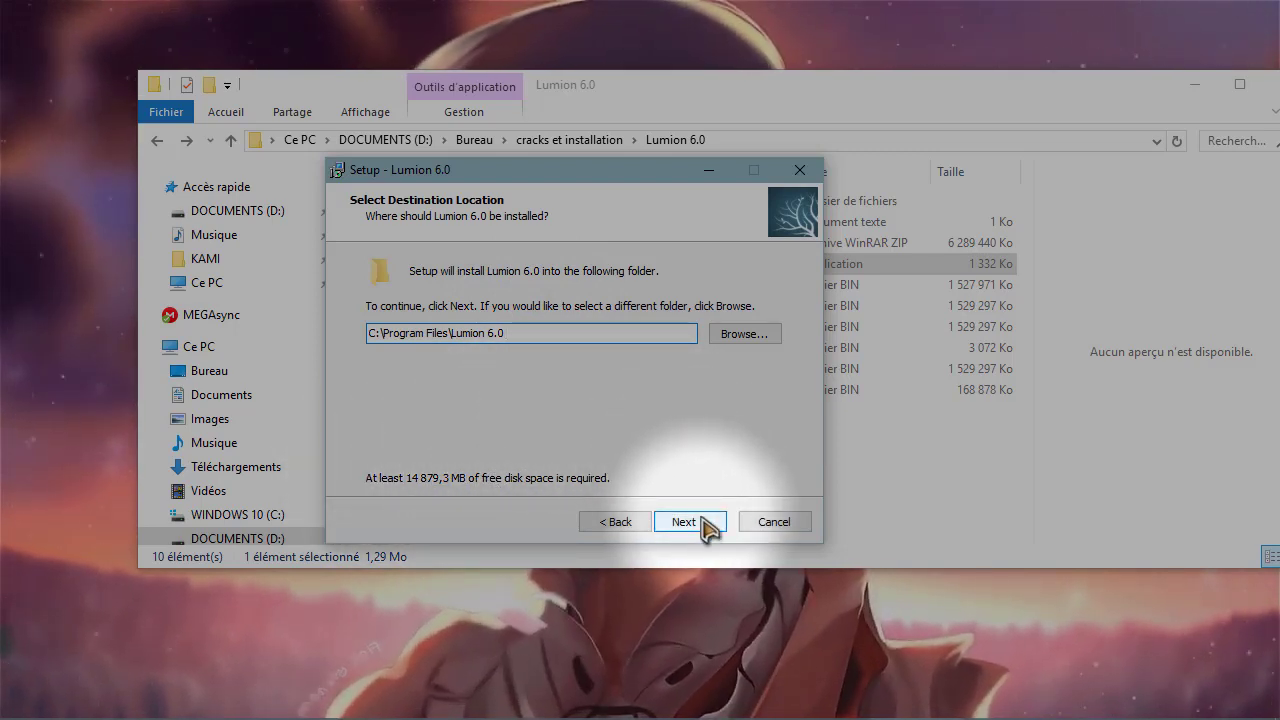
{"action": "left_click", "coordinate": [705, 524]}
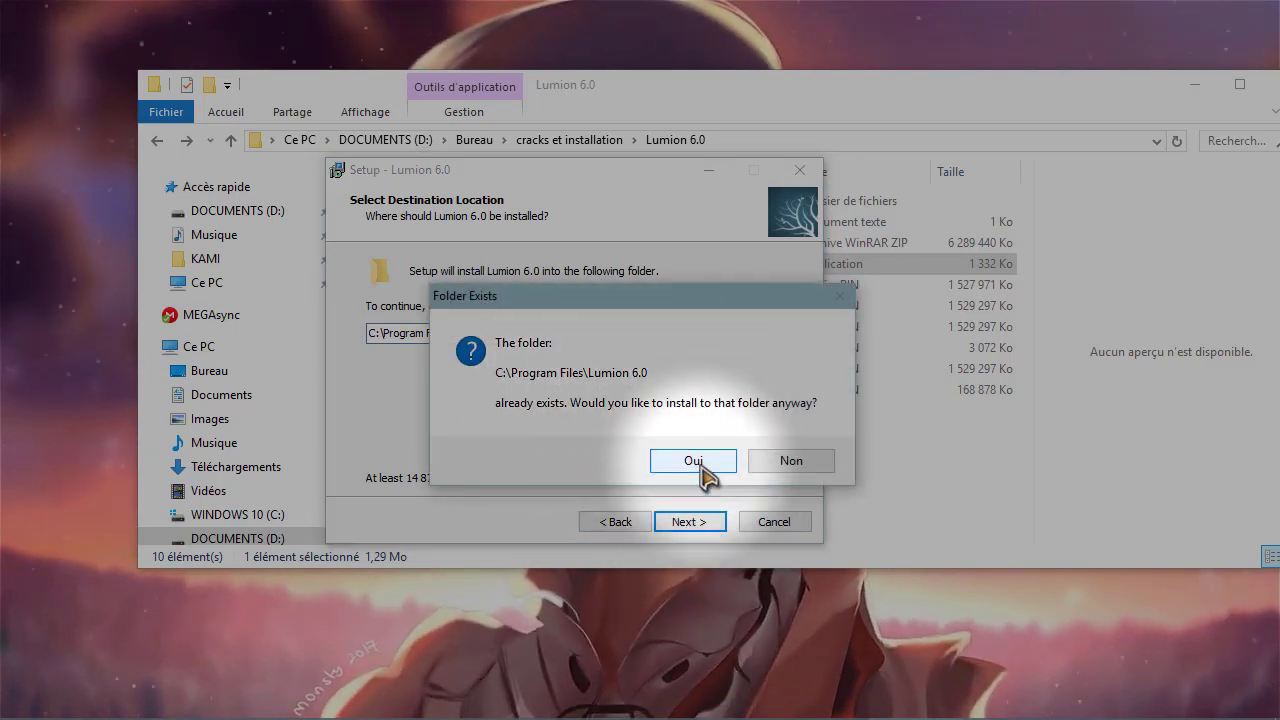
{"action": "left_click", "coordinate": [695, 461]}
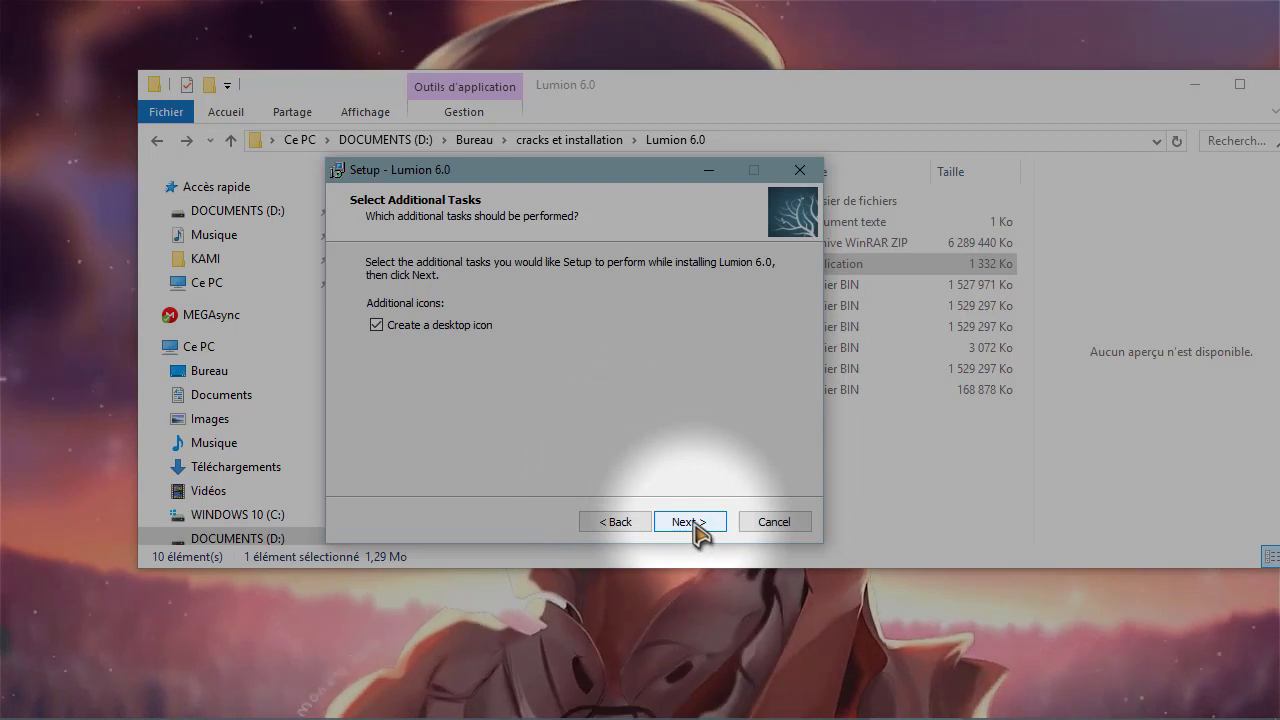
{"action": "left_click", "coordinate": [398, 331]}
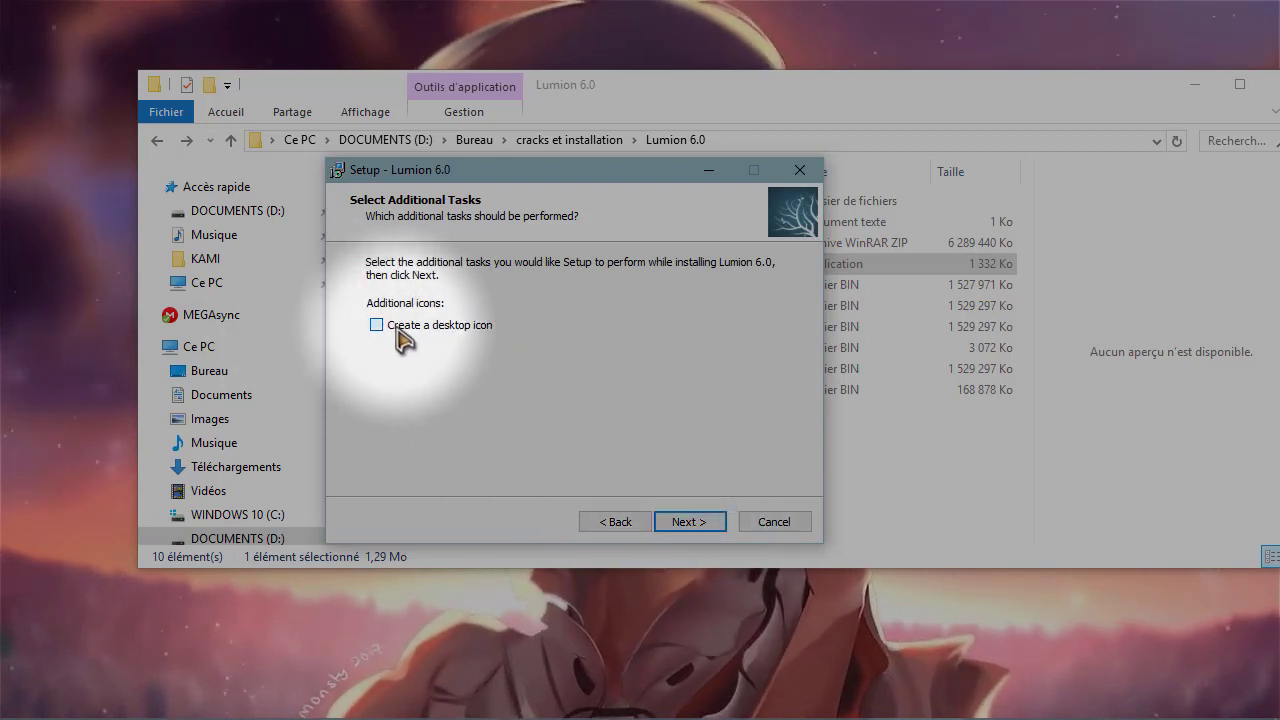
{"action": "left_click", "coordinate": [398, 331]}
{"action": "left_click", "coordinate": [690, 522]}
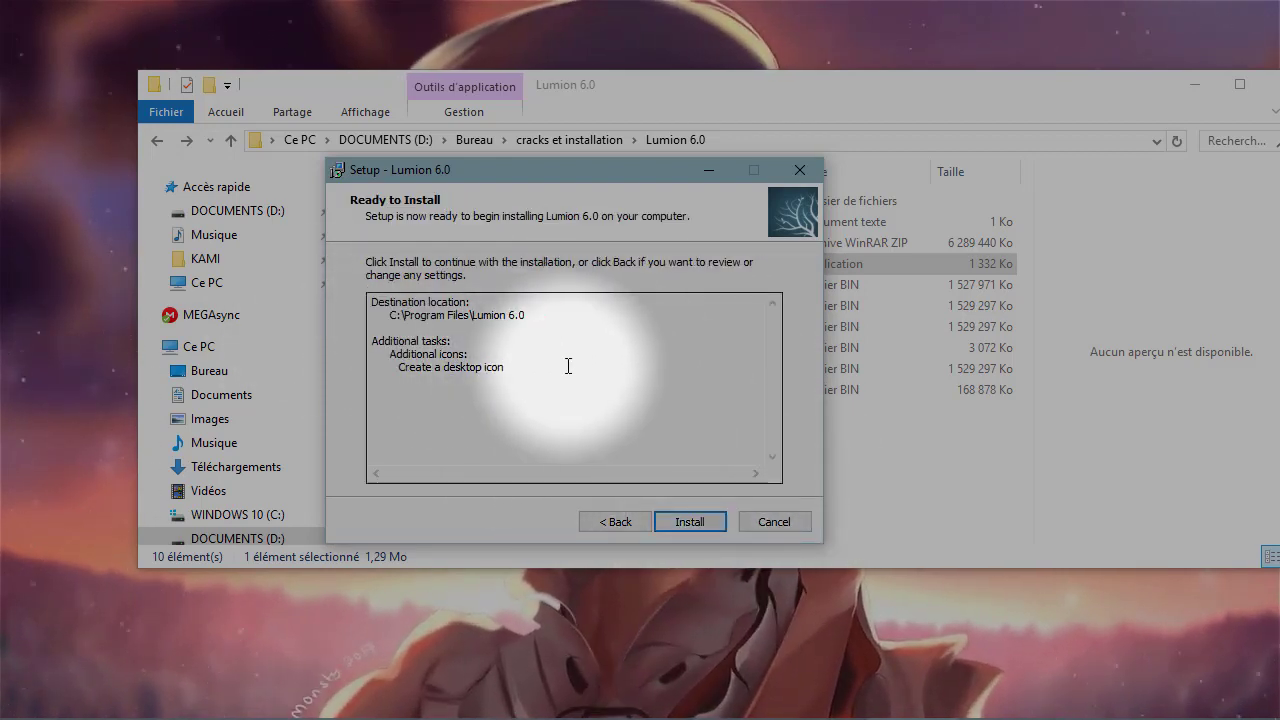
{"action": "left_click", "coordinate": [699, 523]}
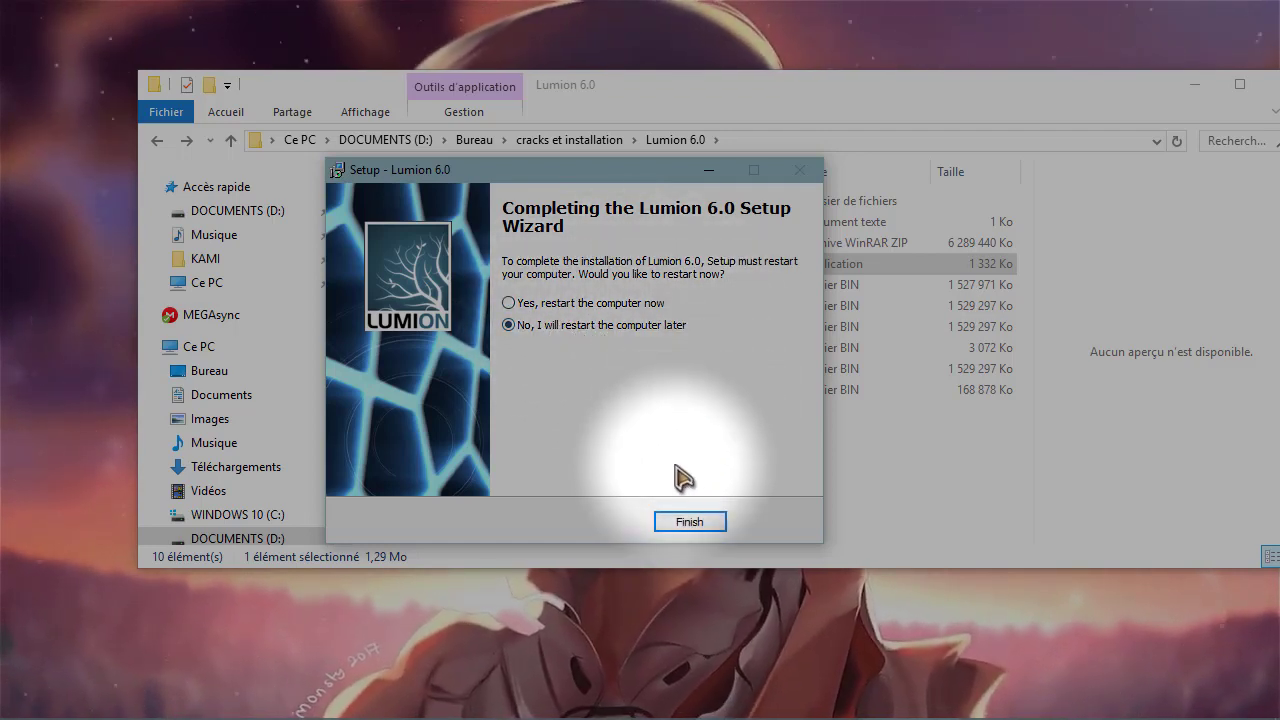
{"action": "left_click", "coordinate": [688, 522]}
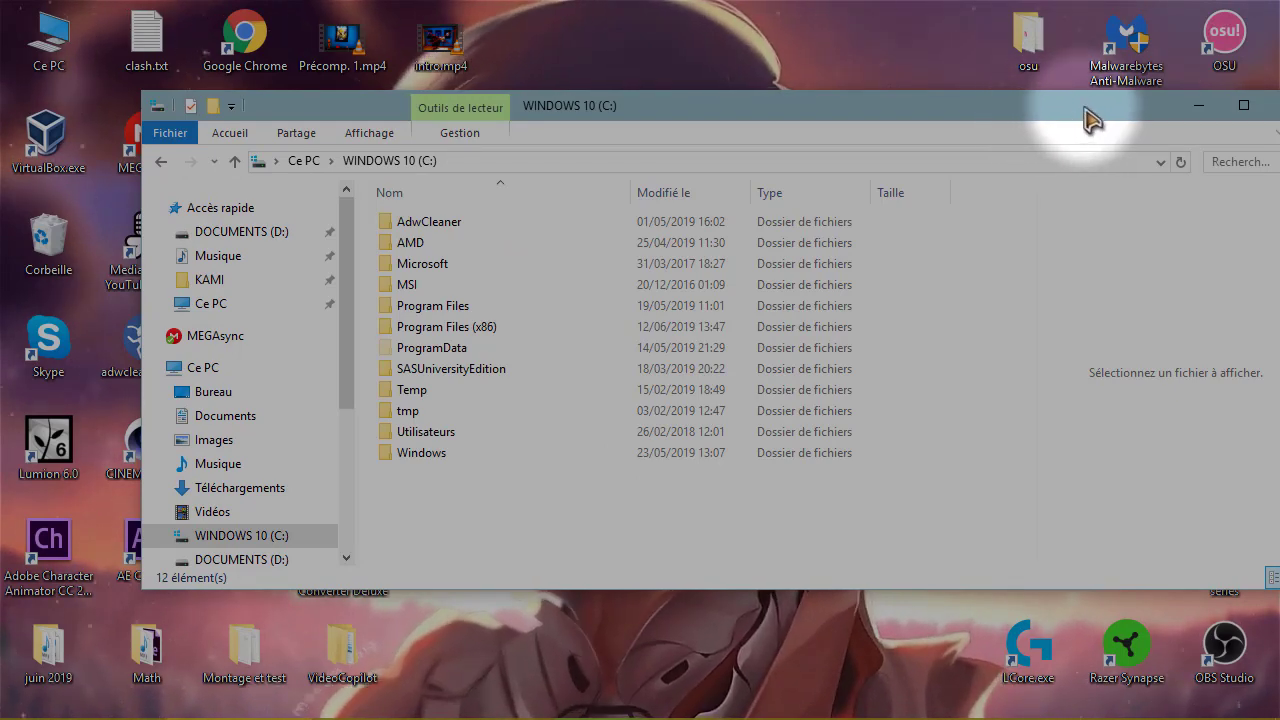
- Open D:\Bureau\cracks et installation\Lumion 6.0\Crack in one File Explorer window
{"action": "left_click_drag", "start_coordinate": [1085, 108], "coordinate": [2, 172]}
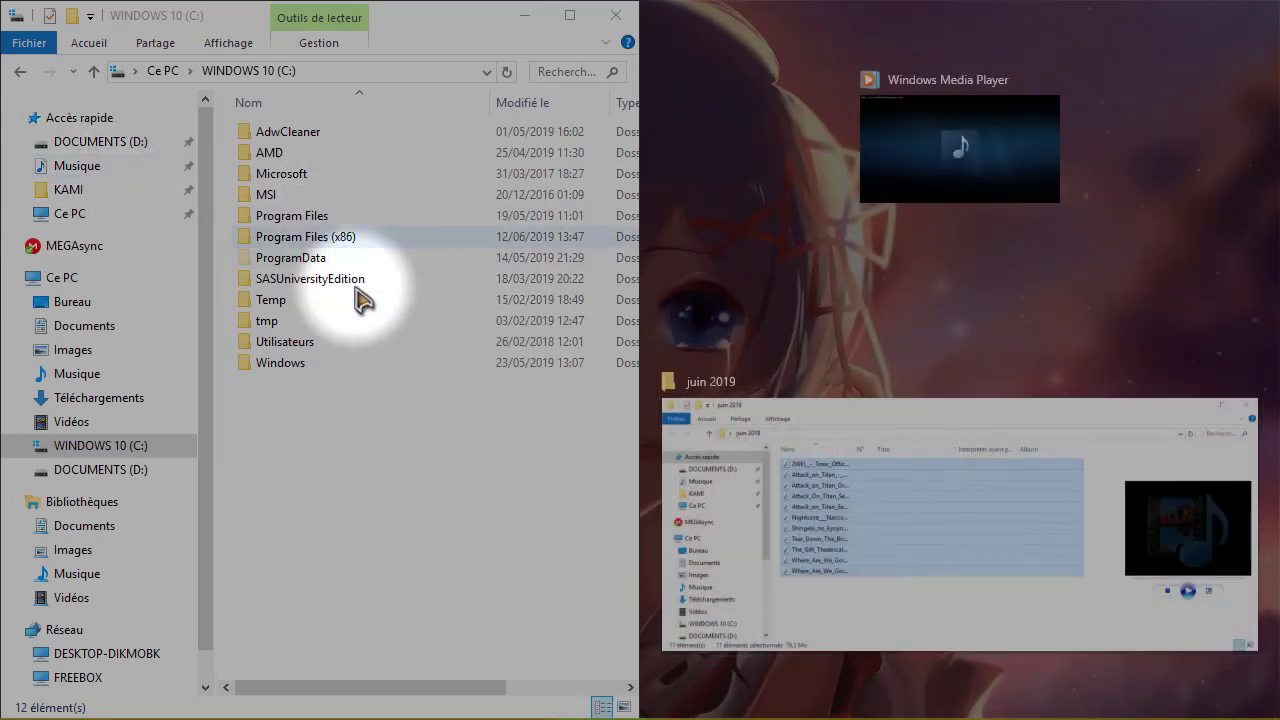
{"action": "left_click", "coordinate": [335, 528]}
{"action": "left_click", "coordinate": [89, 472]}
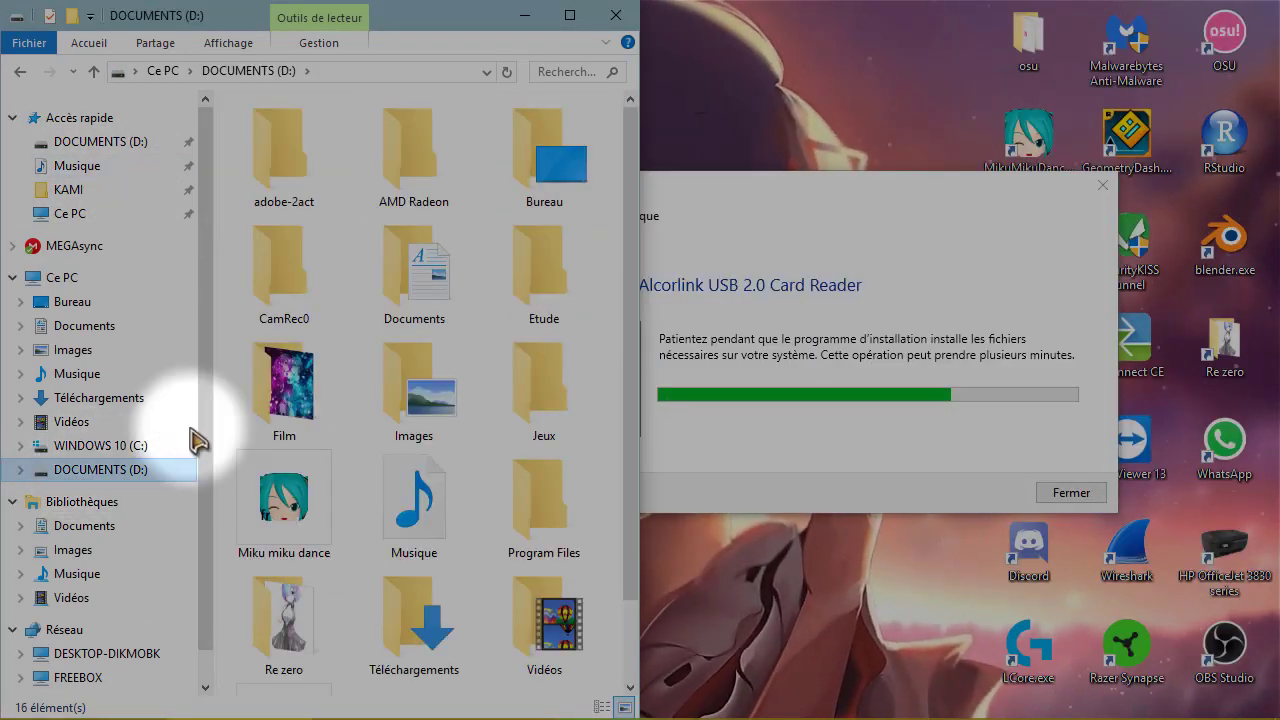
{"action": "double_click", "coordinate": [543, 172]}
{"action": "double_click", "coordinate": [333, 180]}
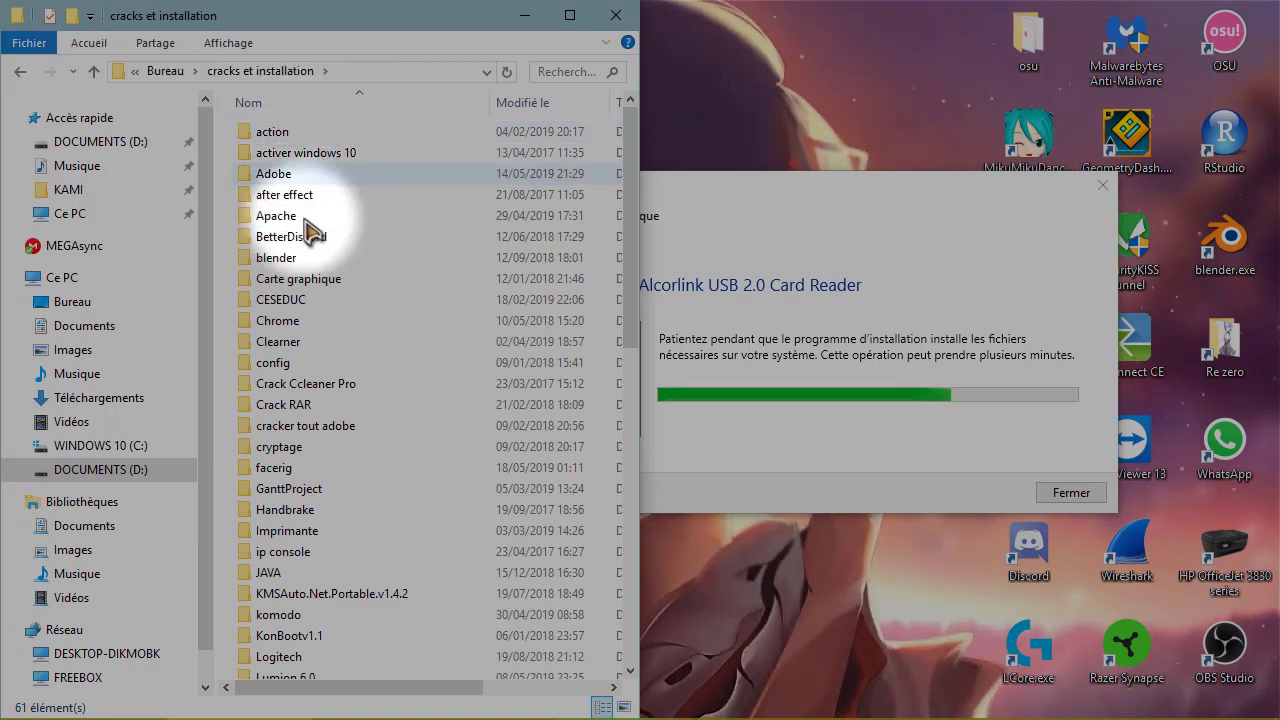
{"action": "scroll", "coordinate": [315, 495], "scroll_direction": "down", "scroll_amount": 3}
{"action": "double_click", "coordinate": [300, 520]}
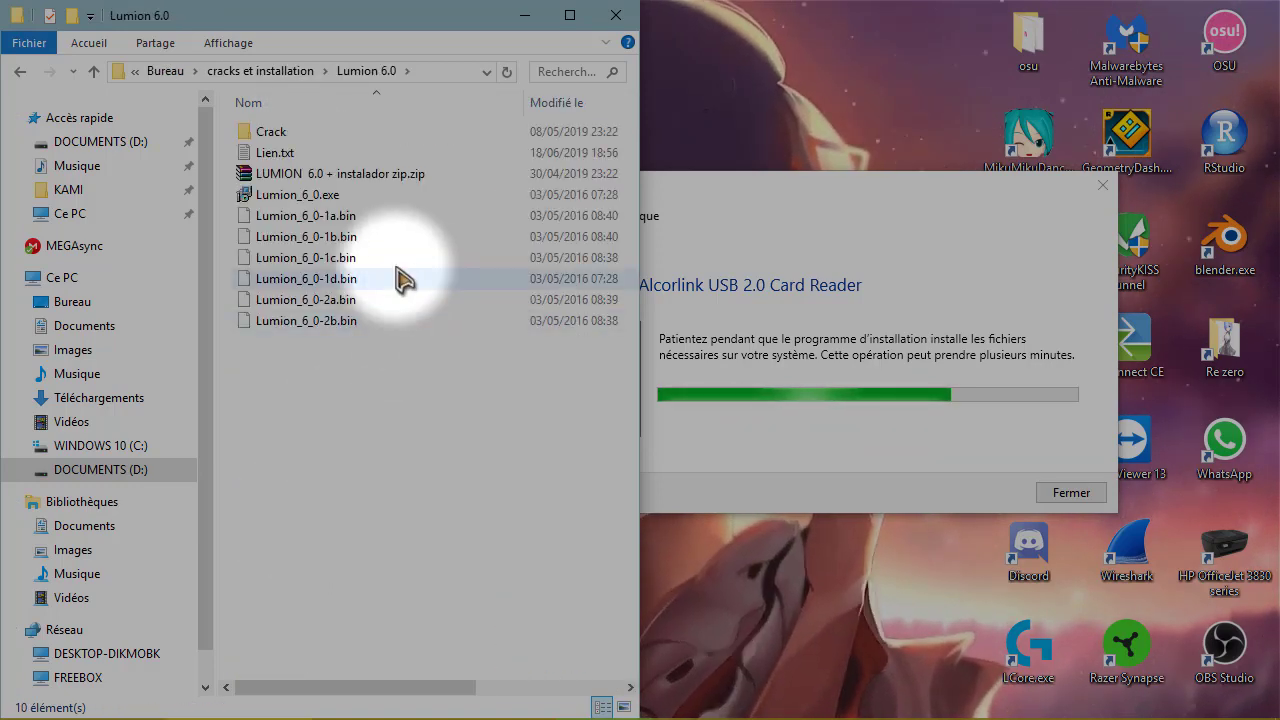
{"action": "double_click", "coordinate": [305, 128]}
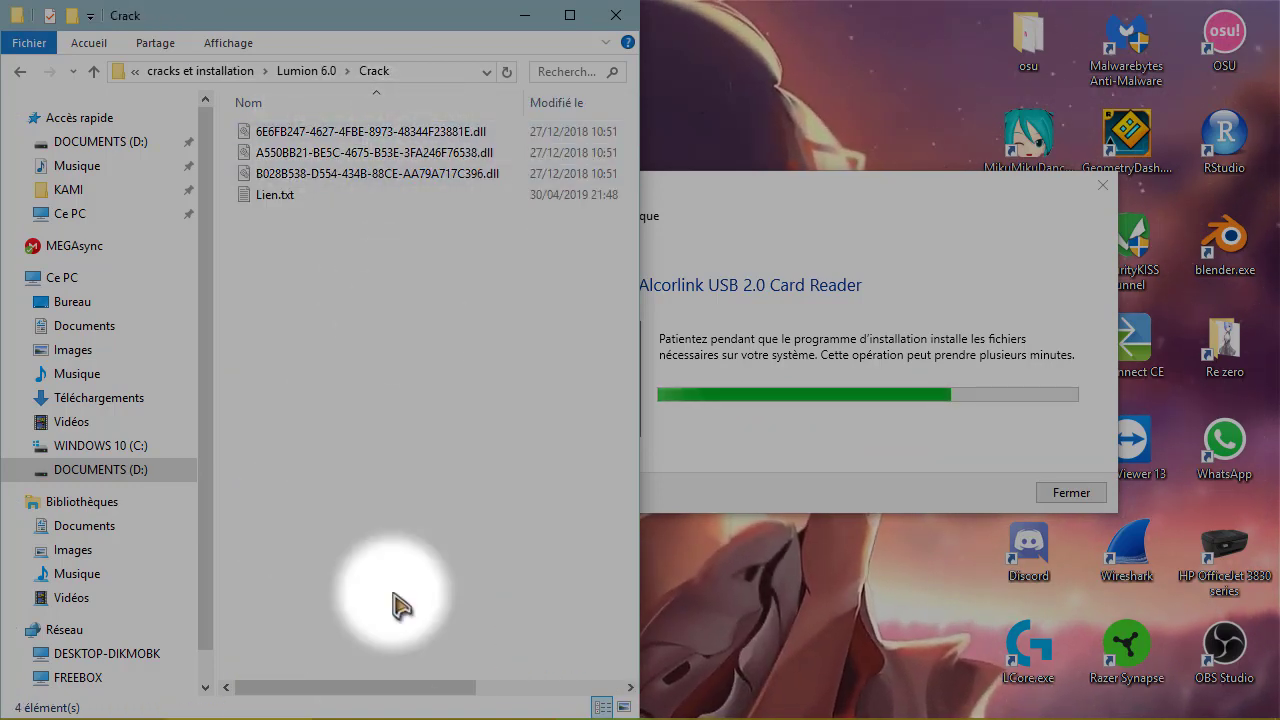
- In the second window, open C:\Program Files\Lumion 6.0\Channels
{"action": "left_click", "coordinate": [400, 708]}
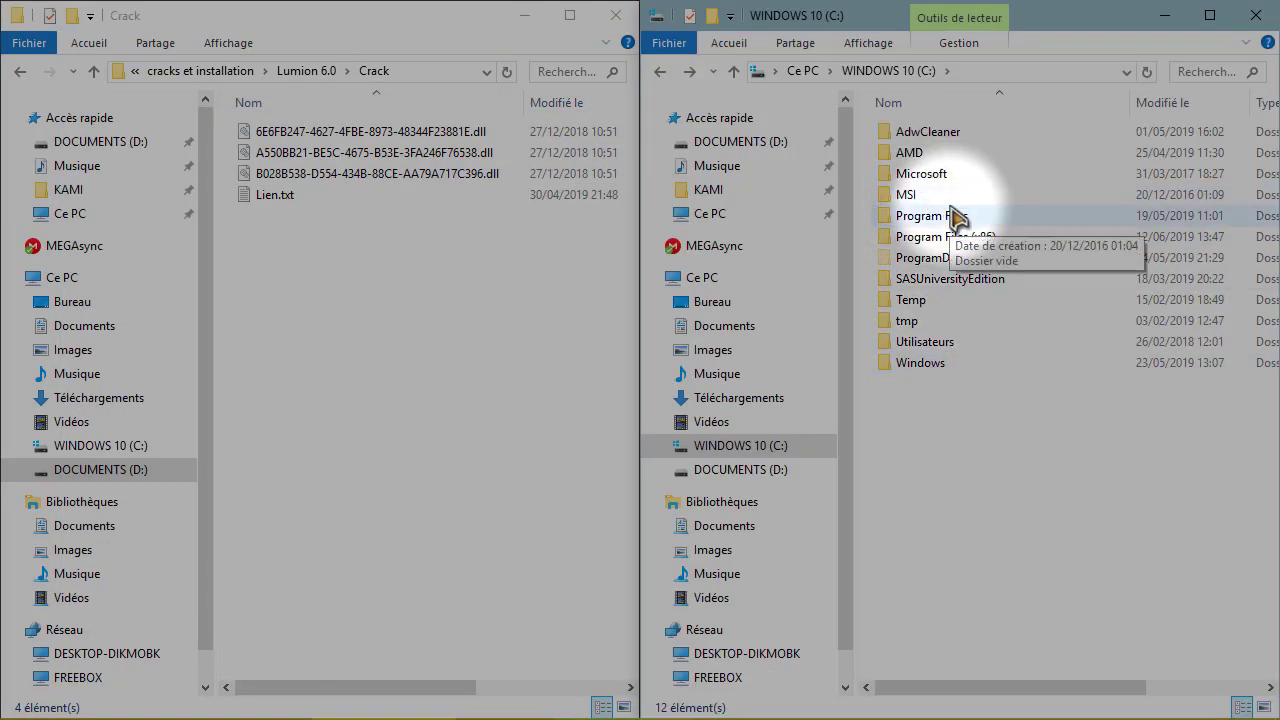
{"action": "double_click", "coordinate": [955, 218]}
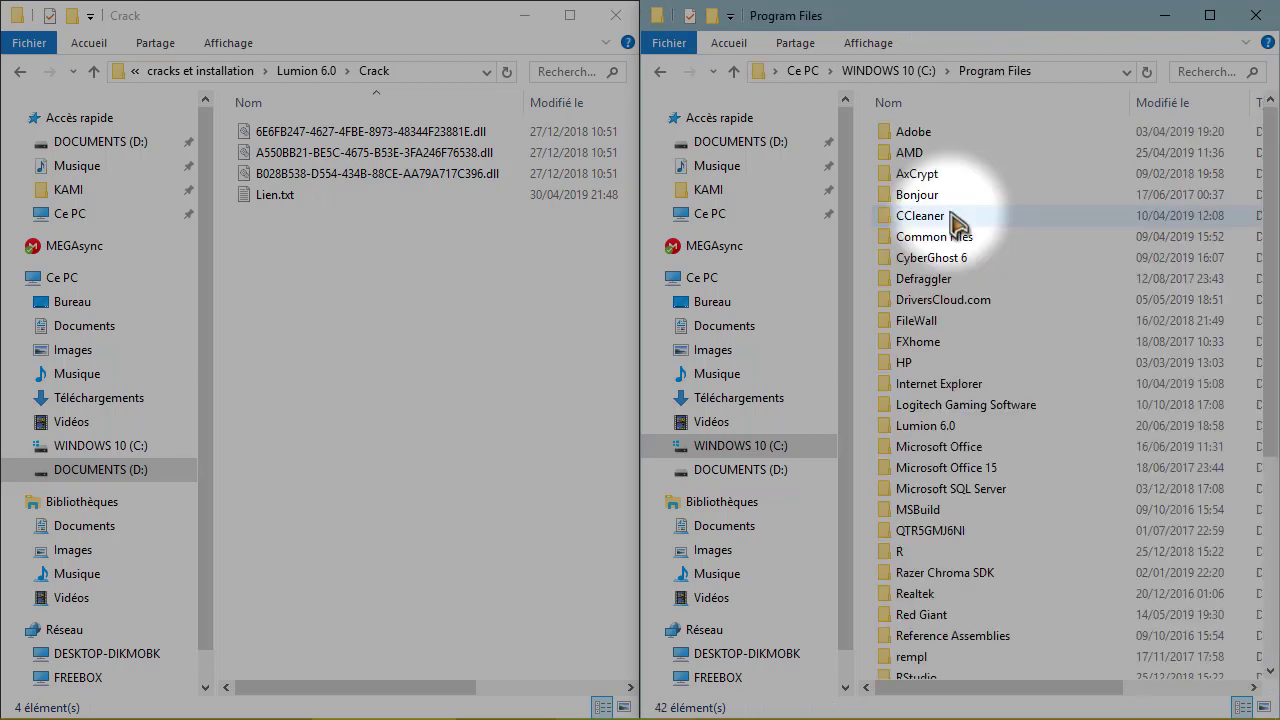
{"action": "double_click", "coordinate": [945, 427]}
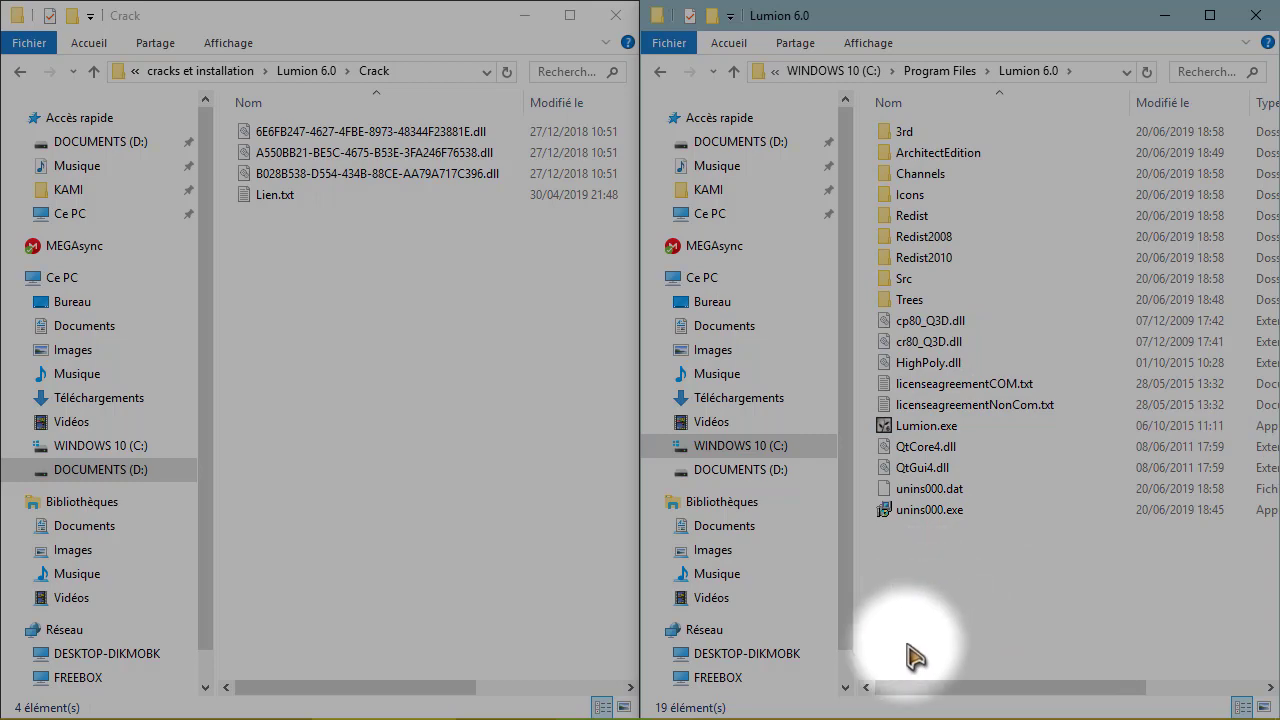
{"action": "left_click_drag", "start_coordinate": [912, 655], "coordinate": [857, 129]}
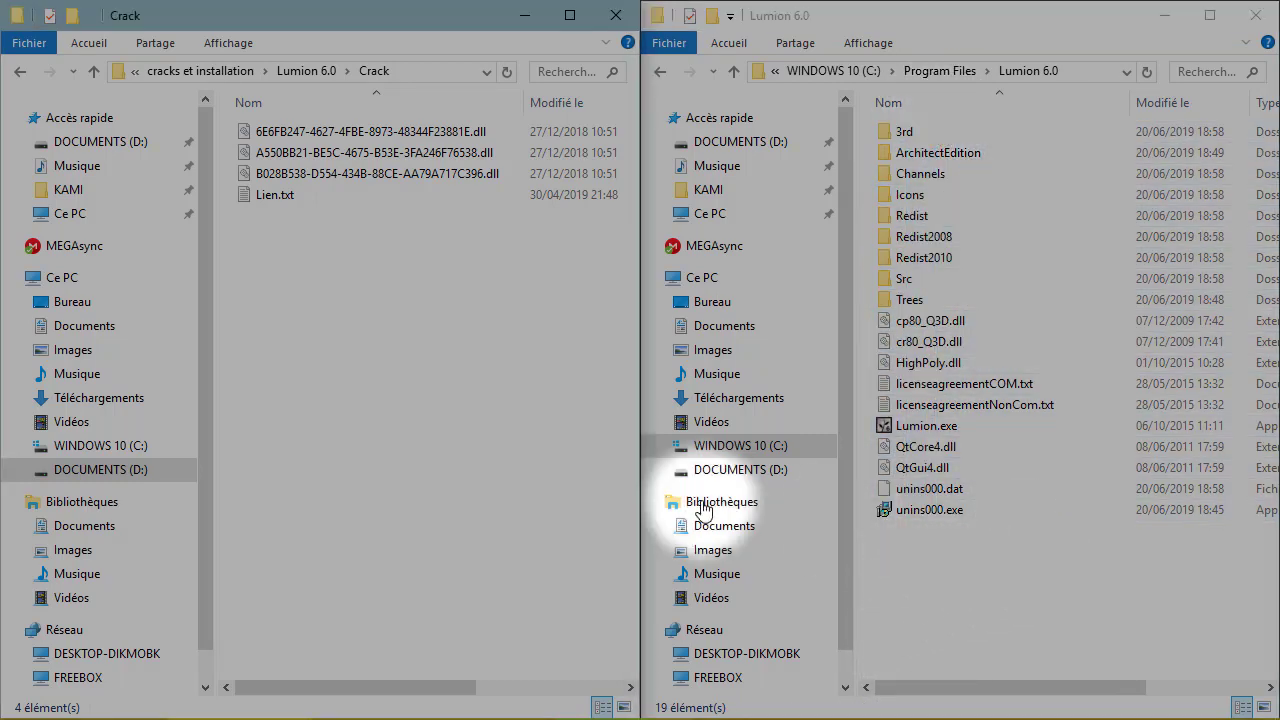
{"action": "left_click", "coordinate": [1008, 177]}
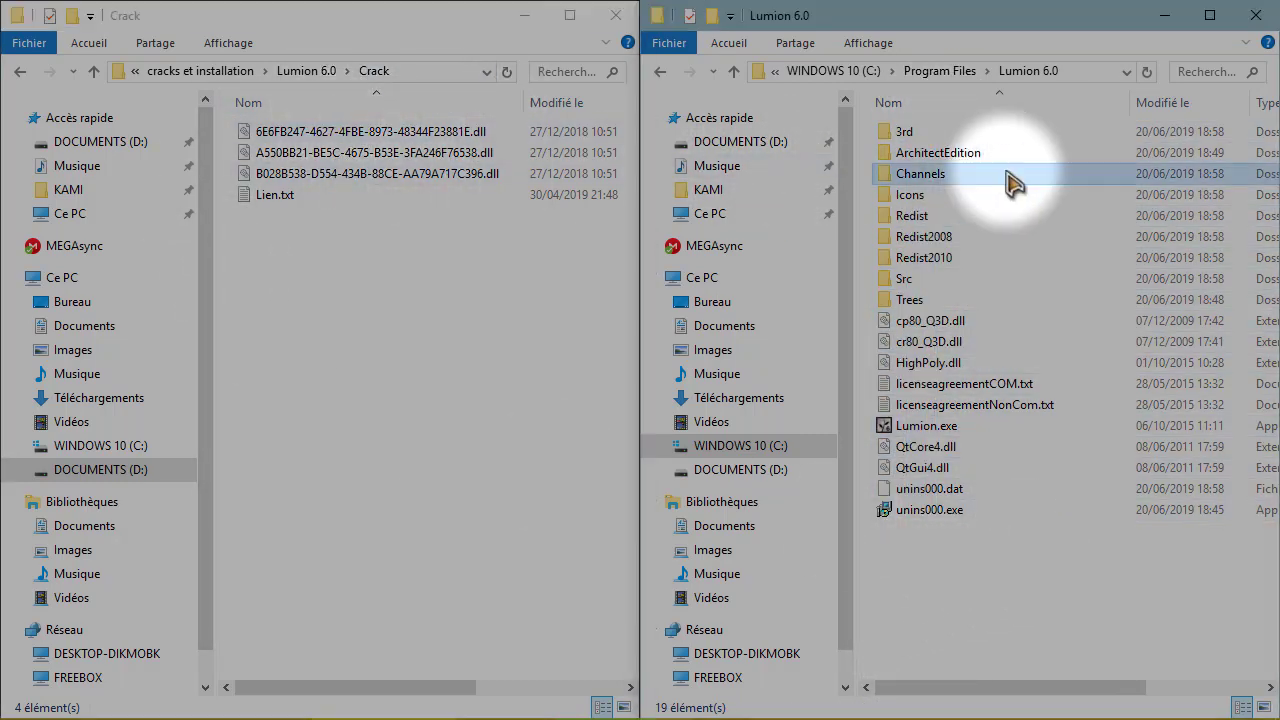
{"action": "double_click", "coordinate": [1010, 180]}
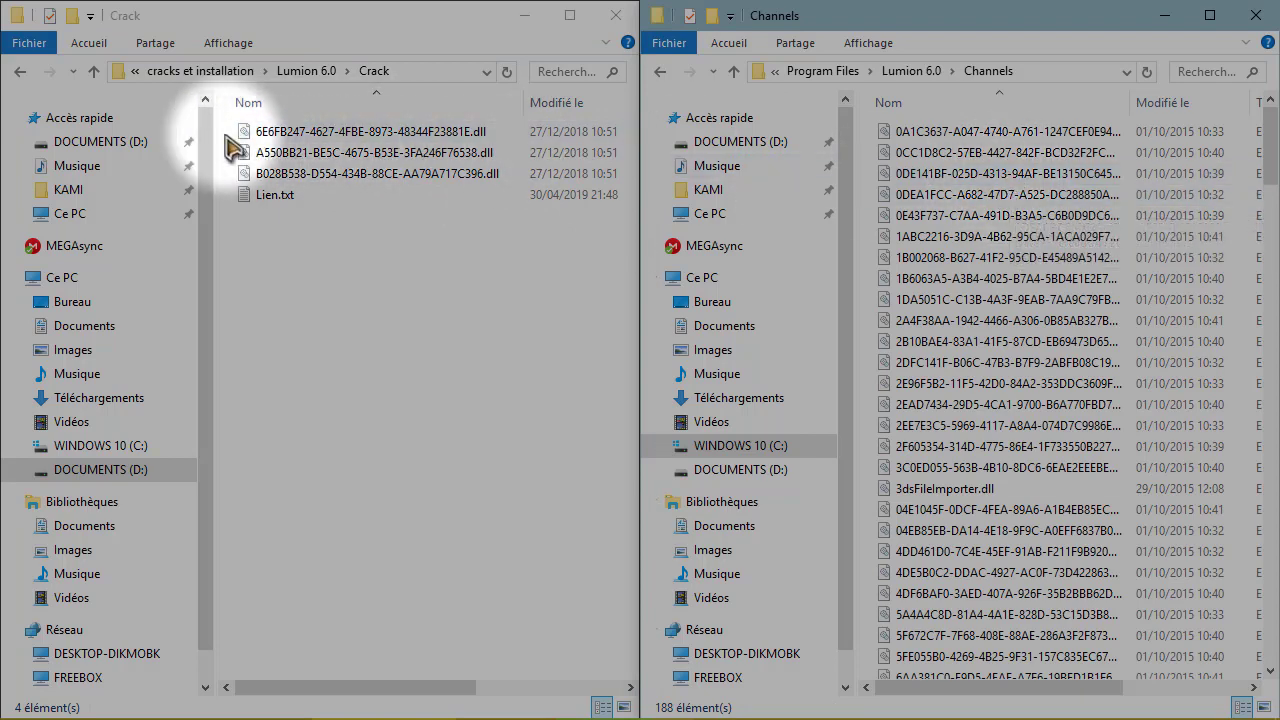
- Copy the three crack DLLs into Channels, replacing all existing files with admin rights, then return to Lumion 6.0
{"action": "left_click_drag", "start_coordinate": [234, 136], "coordinate": [288, 175]}
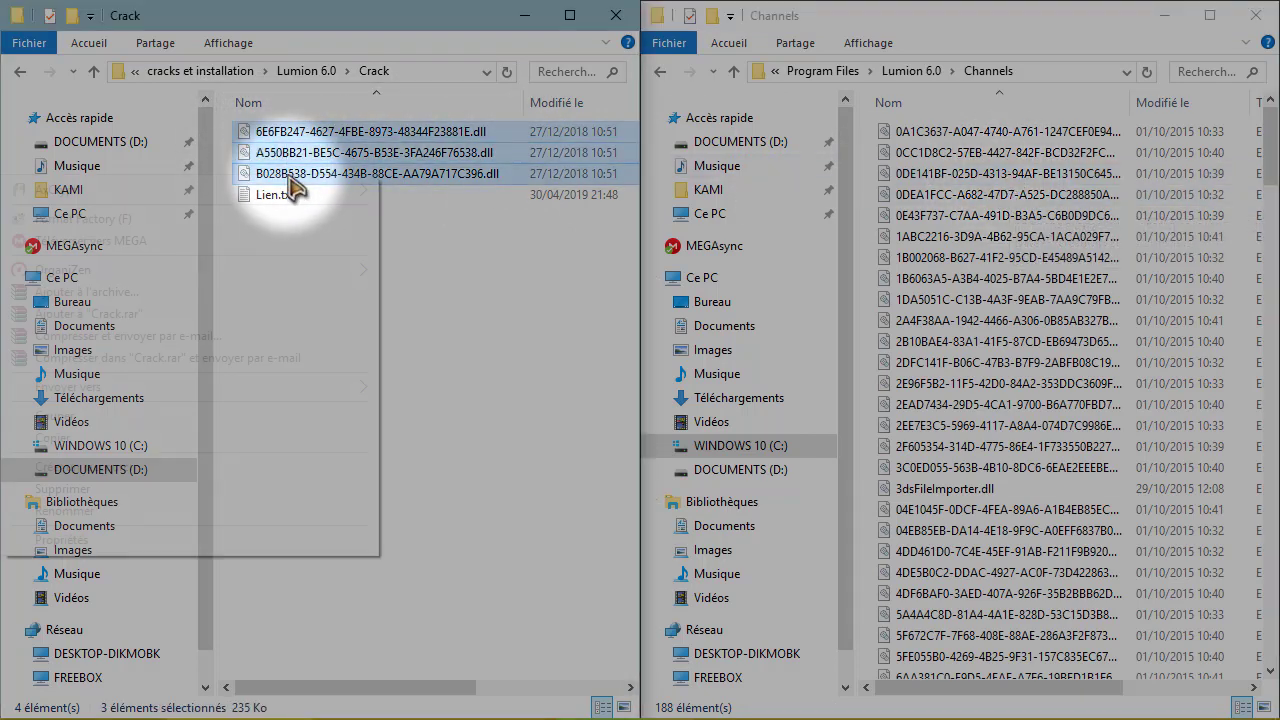
{"action": "left_click", "coordinate": [278, 436]}
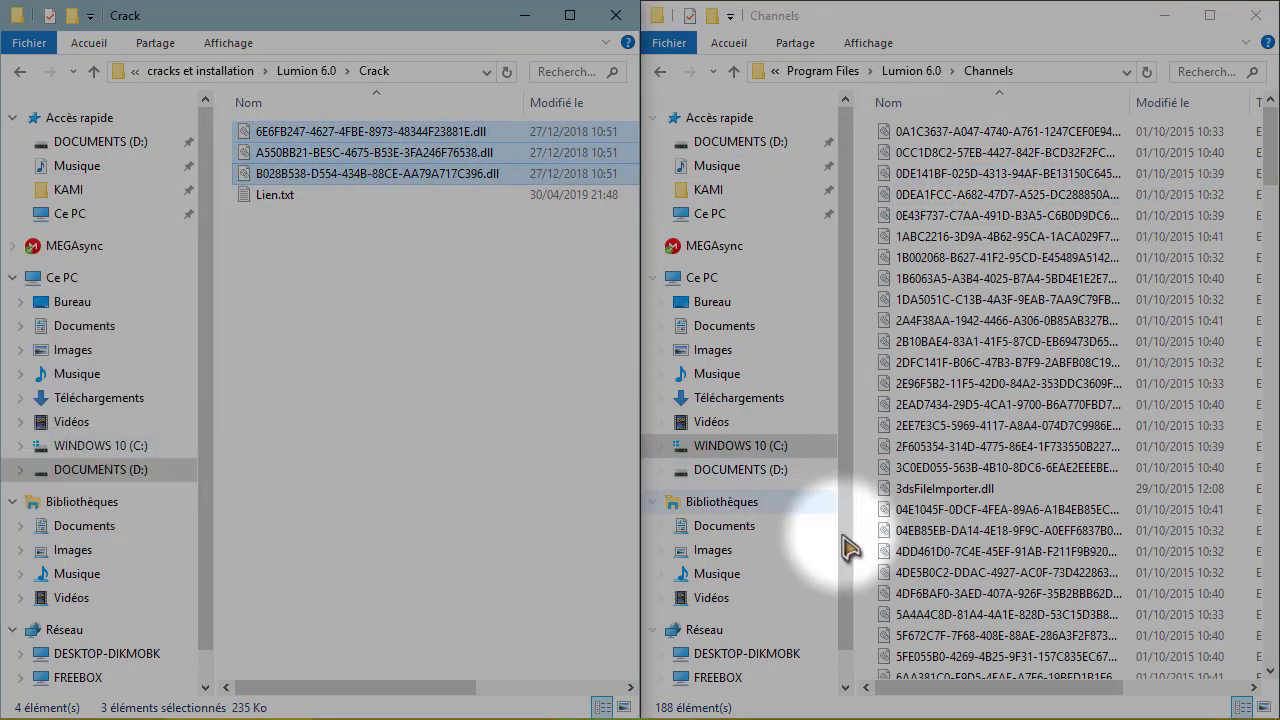
{"action": "left_click", "coordinate": [870, 520]}
{"action": "right_click", "coordinate": [870, 520]}
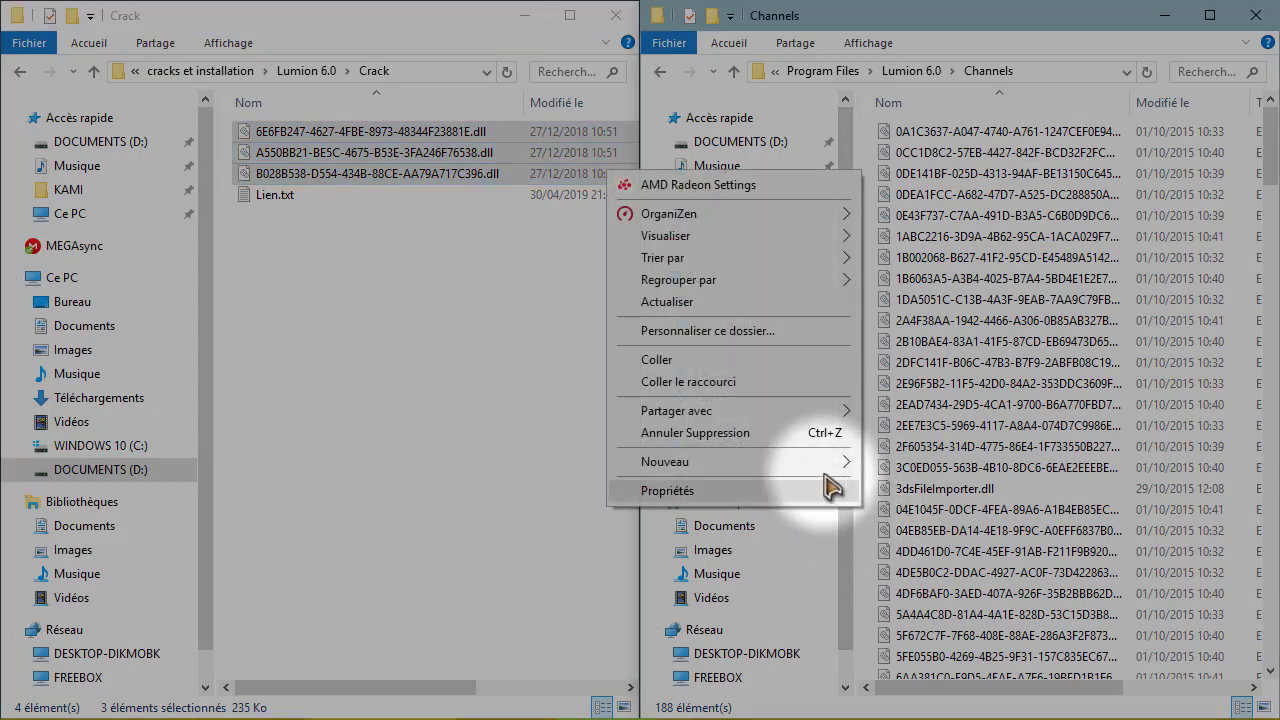
{"action": "left_click", "coordinate": [735, 343]}
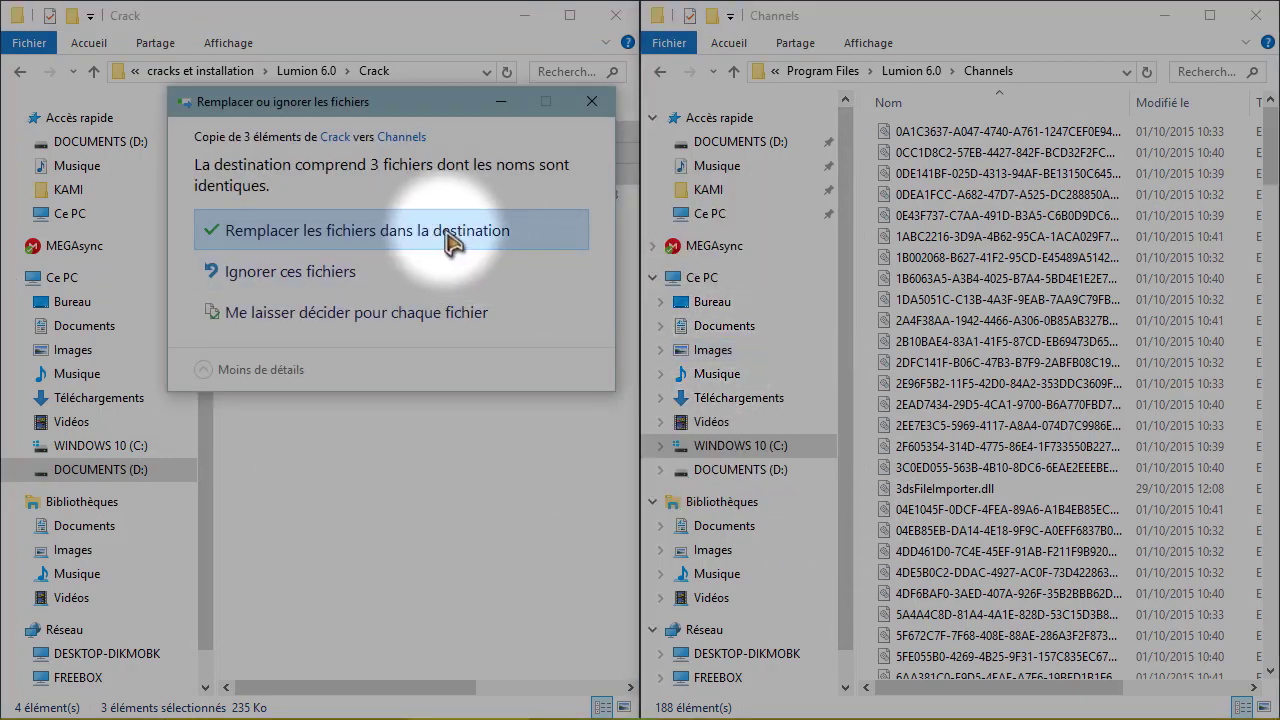
{"action": "left_click", "coordinate": [356, 238]}
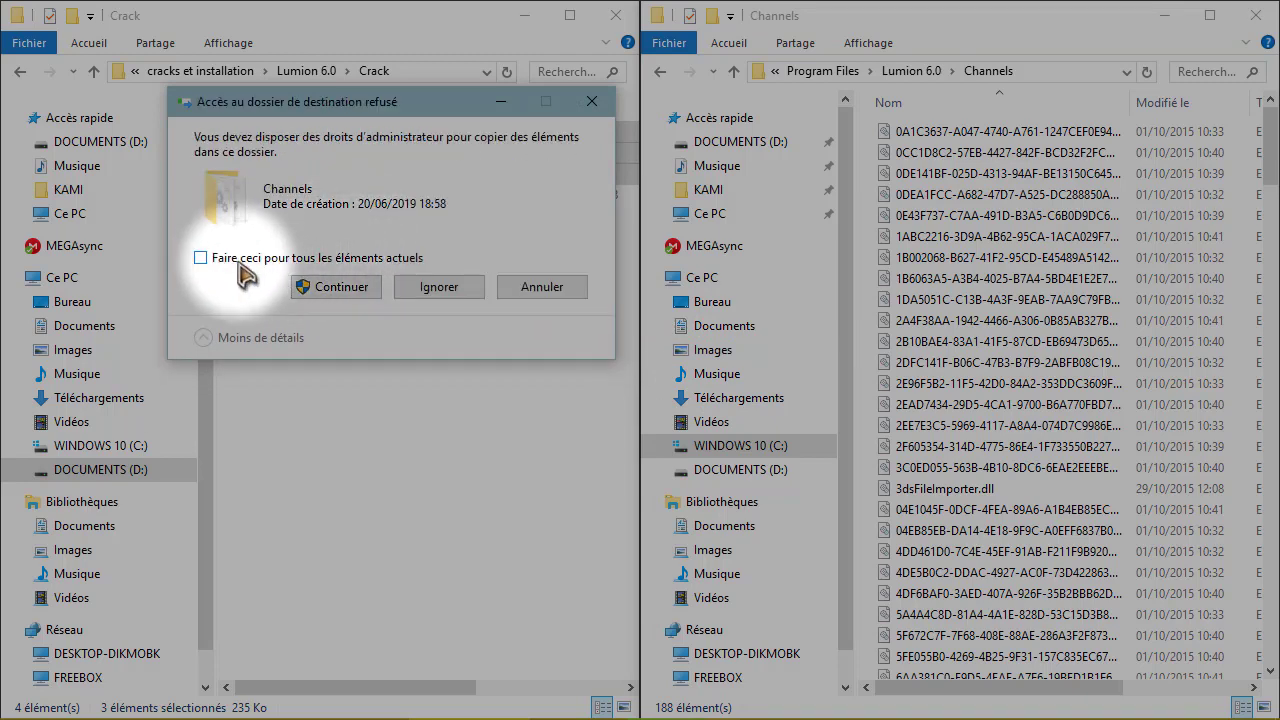
{"action": "left_click", "coordinate": [236, 261]}
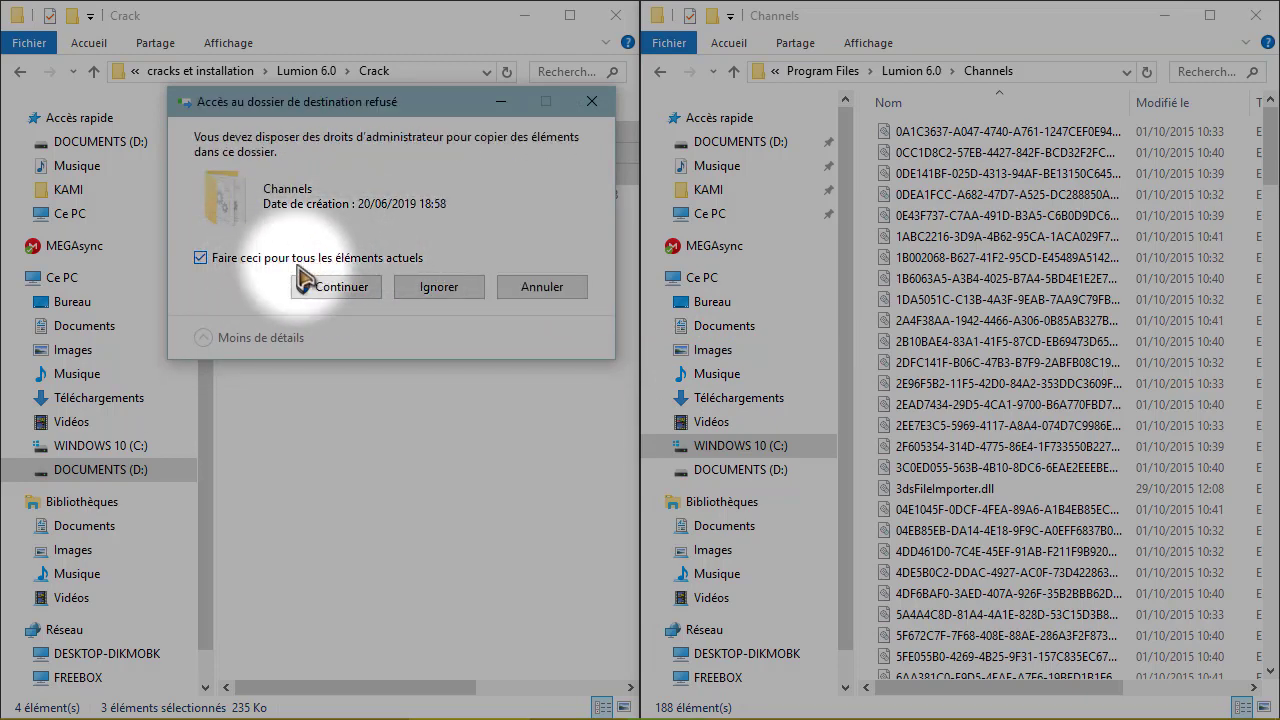
{"action": "left_click", "coordinate": [330, 287]}
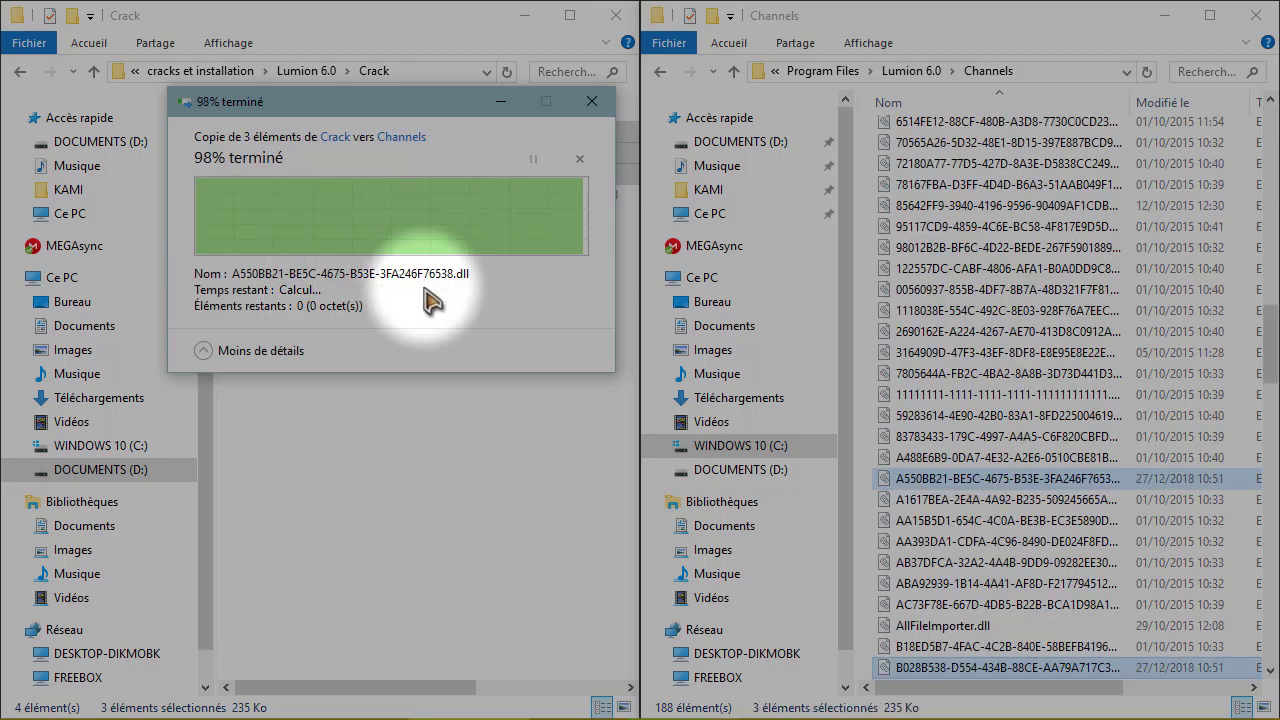
{"action": "left_click", "coordinate": [867, 383]}
{"action": "key", "text": "BackSpace"}
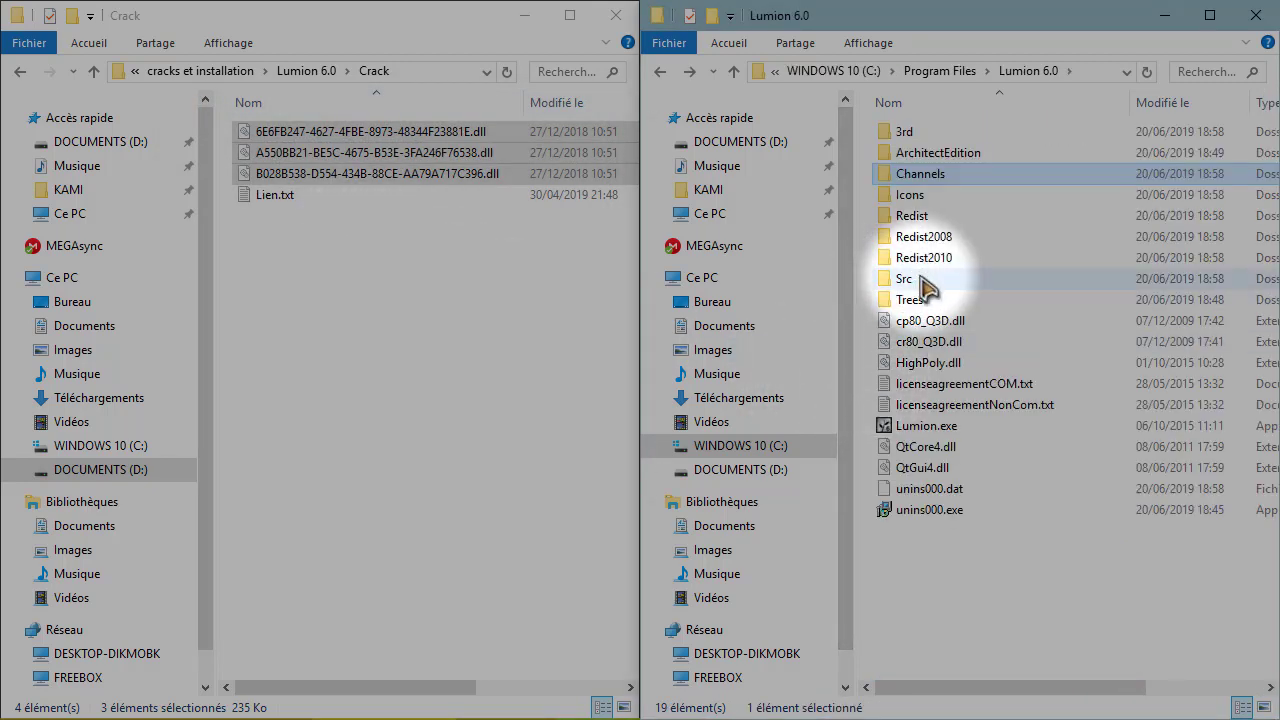
- Launch Lumion.exe from the Lumion 6.0 program folder and wait on its loading screen
{"action": "left_click", "coordinate": [926, 428]}
{"action": "double_click", "coordinate": [927, 428]}
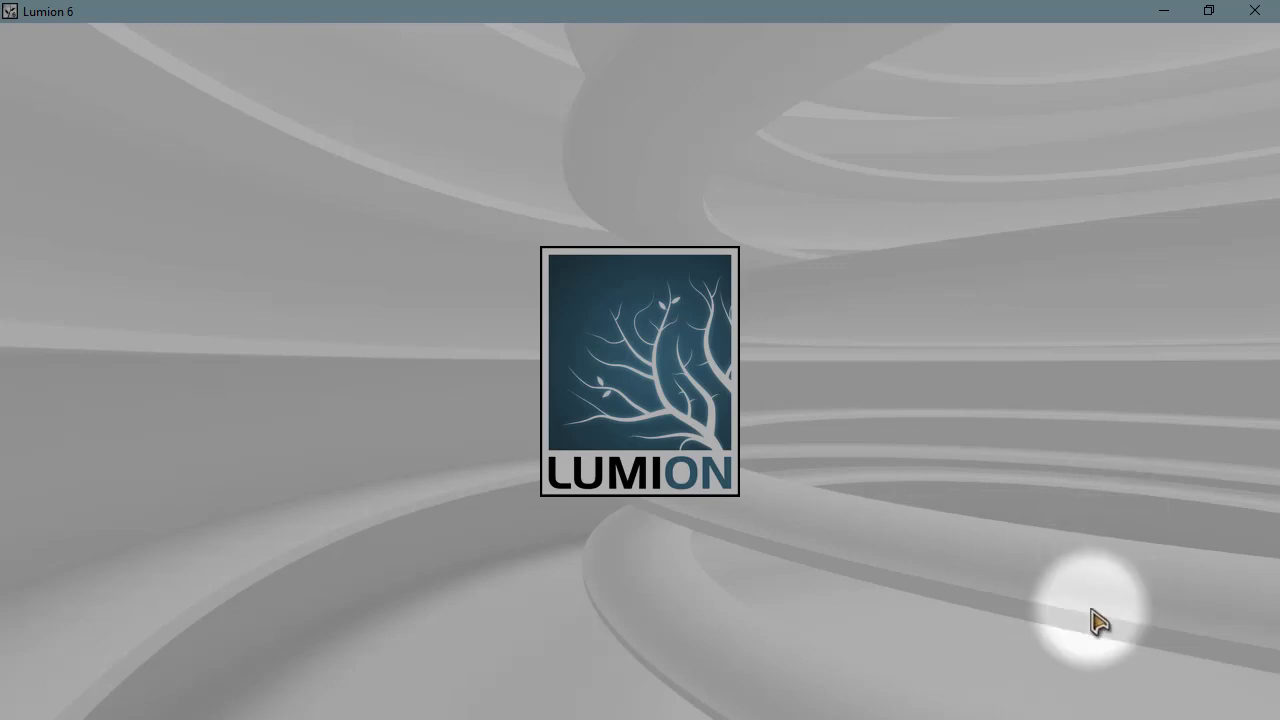
{"action": "key", "text": "super"}
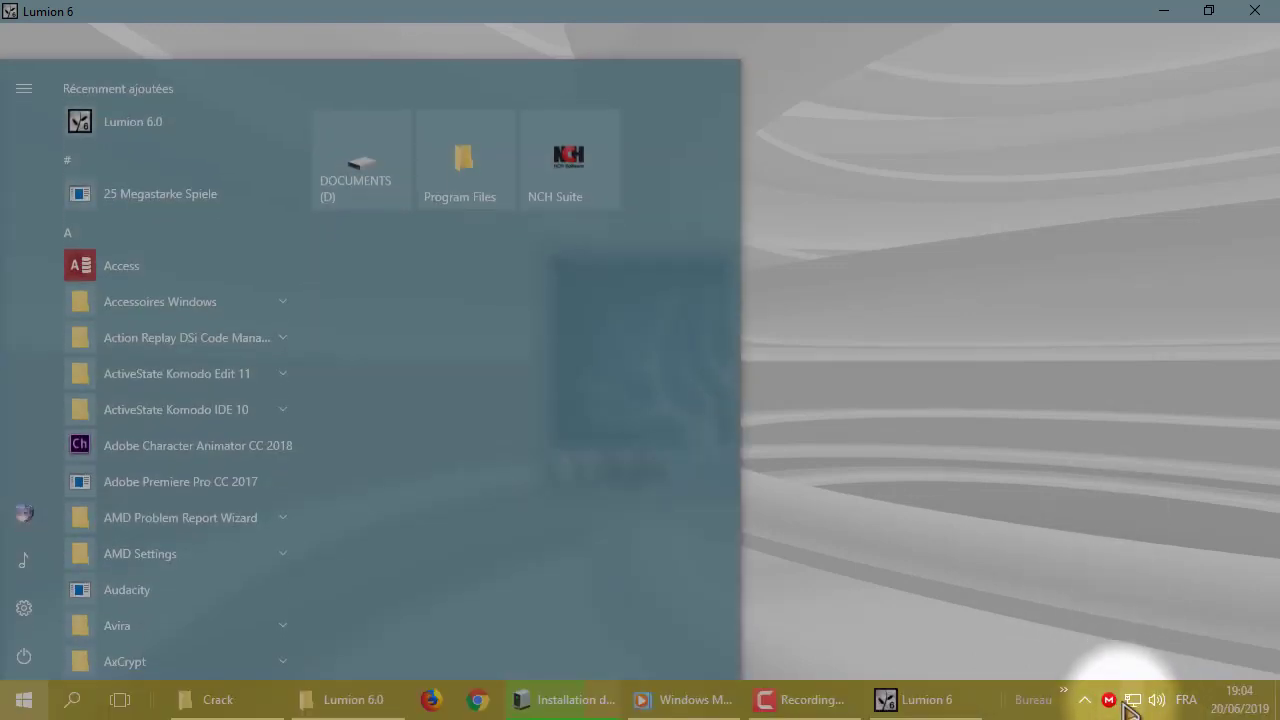
{"action": "key", "text": "super"}
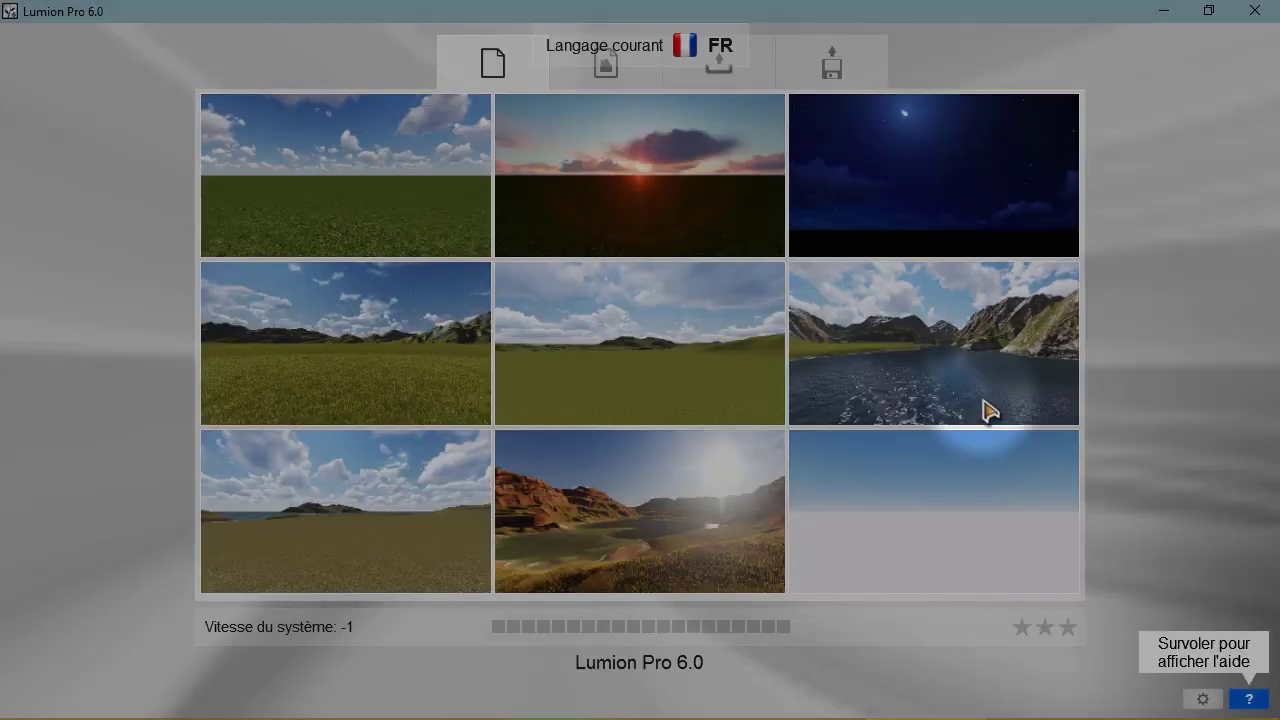
- Load the Villa Cabrera scene from the Examples tab
{"action": "left_click", "coordinate": [600, 90]}
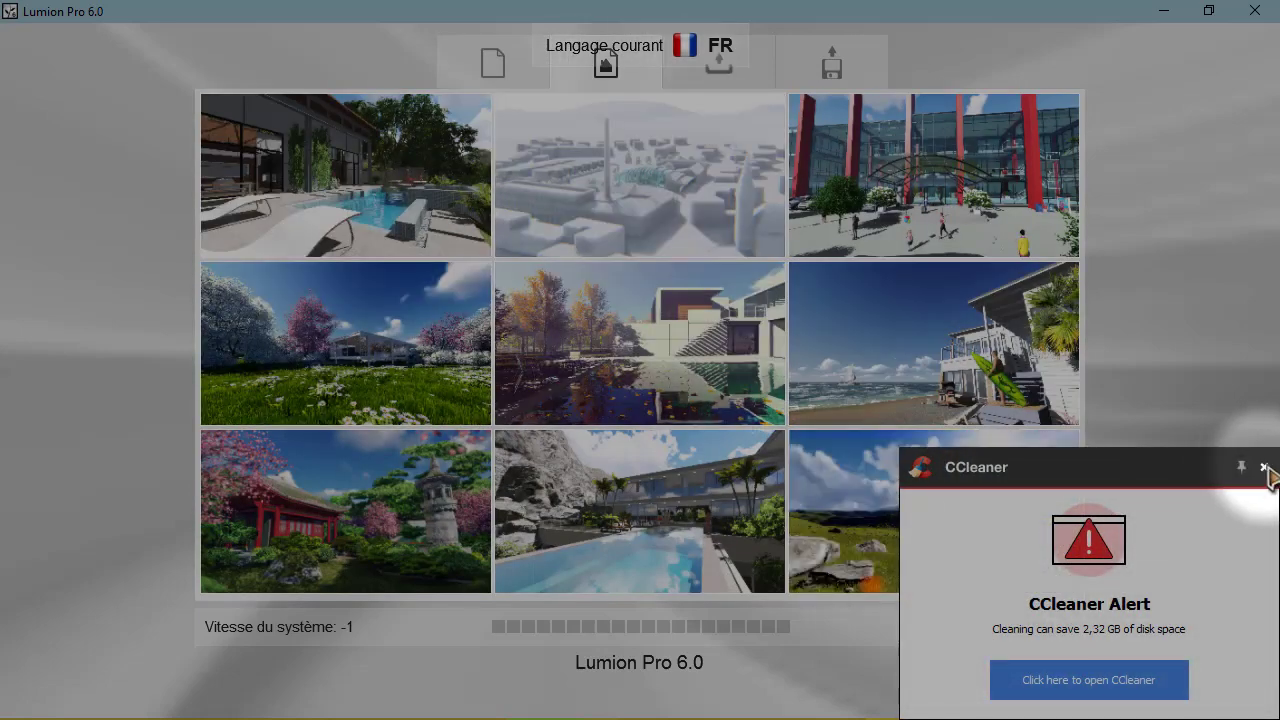
{"action": "left_click", "coordinate": [665, 357]}
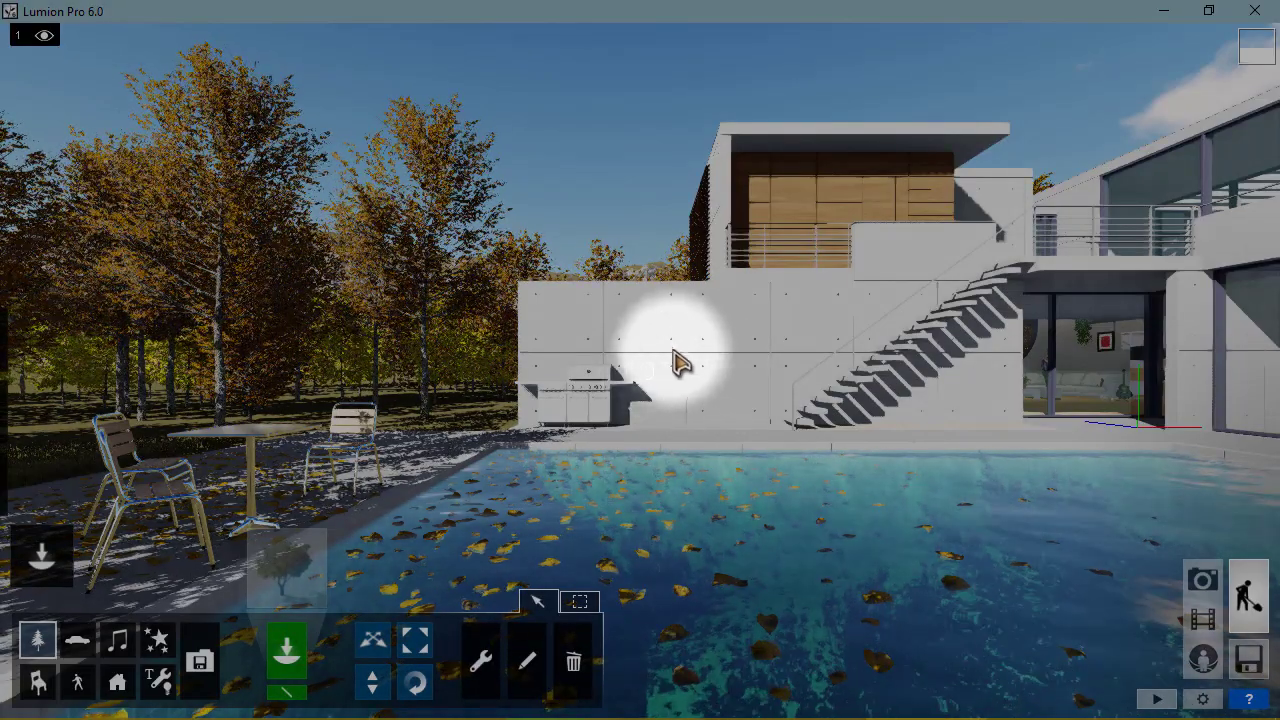
{"action": "right_click_drag", "start_coordinate": [698, 328], "coordinate": [630, 299]}
{"action": "key", "text": "w"}
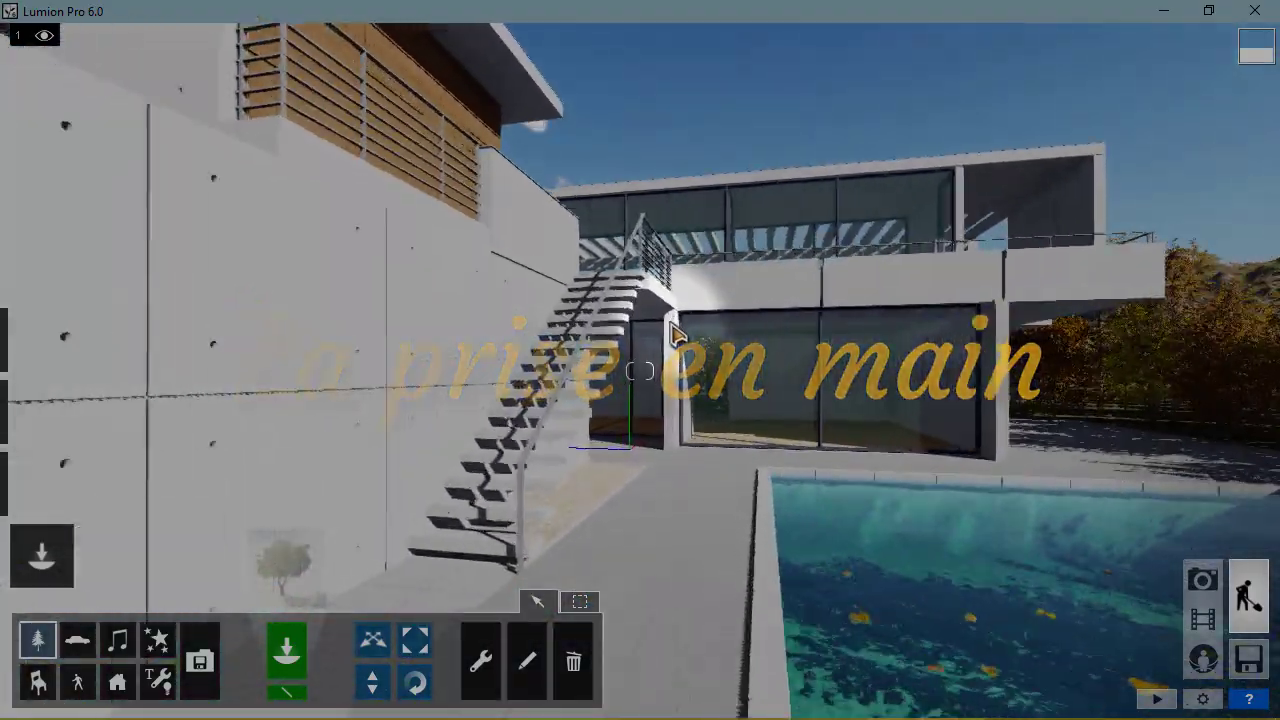
{"action": "key", "text": "w"}
{"action": "key", "text": "s"}
{"action": "key", "text": "d"}
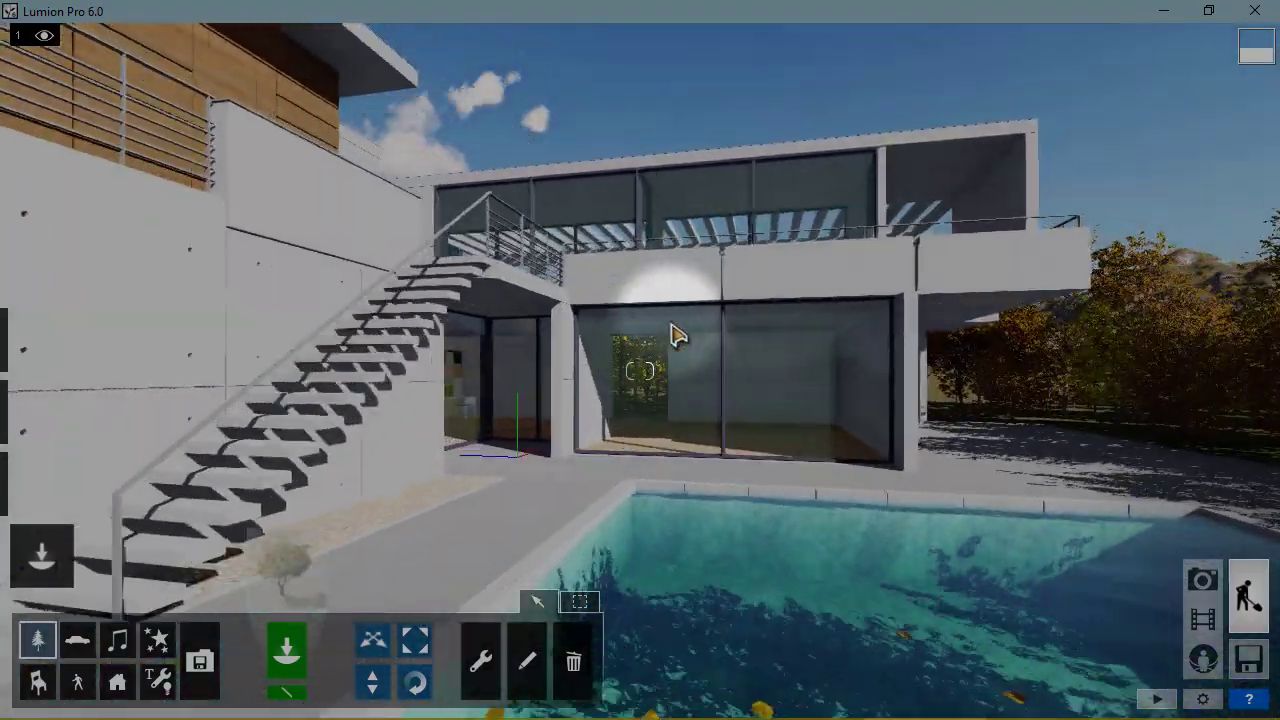
{"action": "key", "text": "w"}
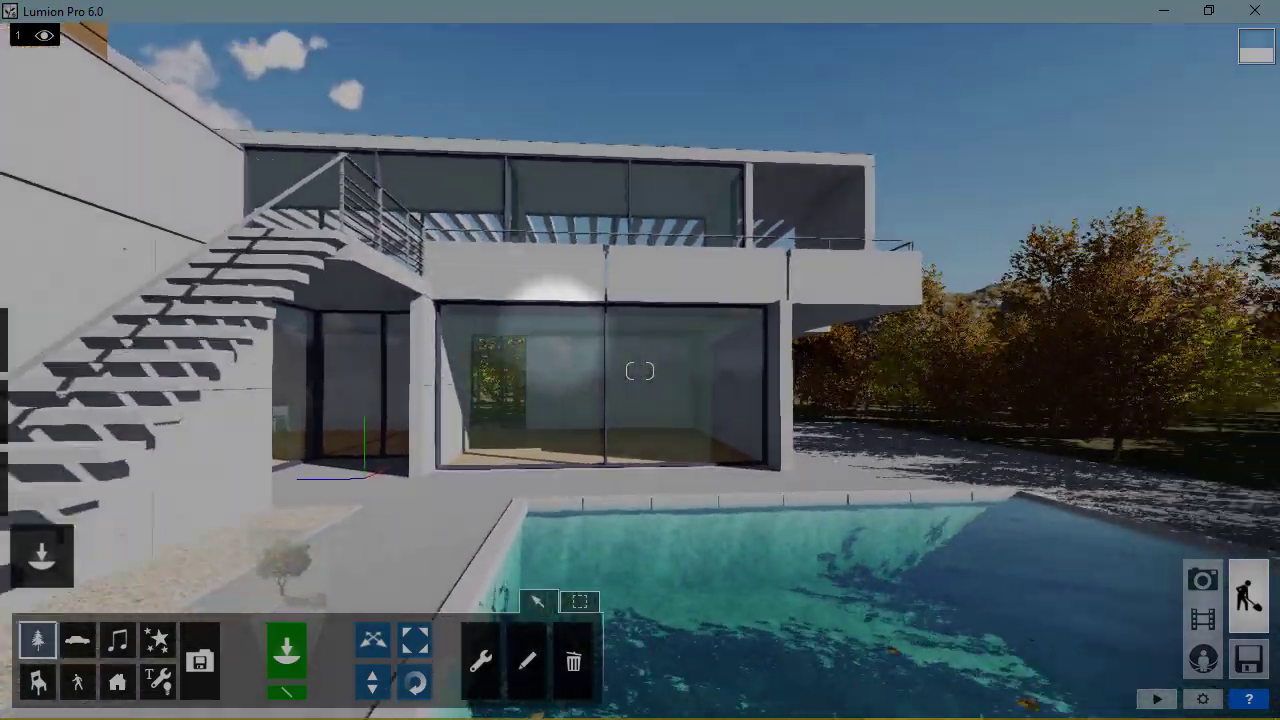
{"action": "right_click_drag", "start_coordinate": [640, 371], "coordinate": [700, 250]}
{"action": "right_click_drag", "start_coordinate": [516, 340], "coordinate": [575, 332]}
{"action": "key", "text": "w"}
{"action": "key", "text": "s"}
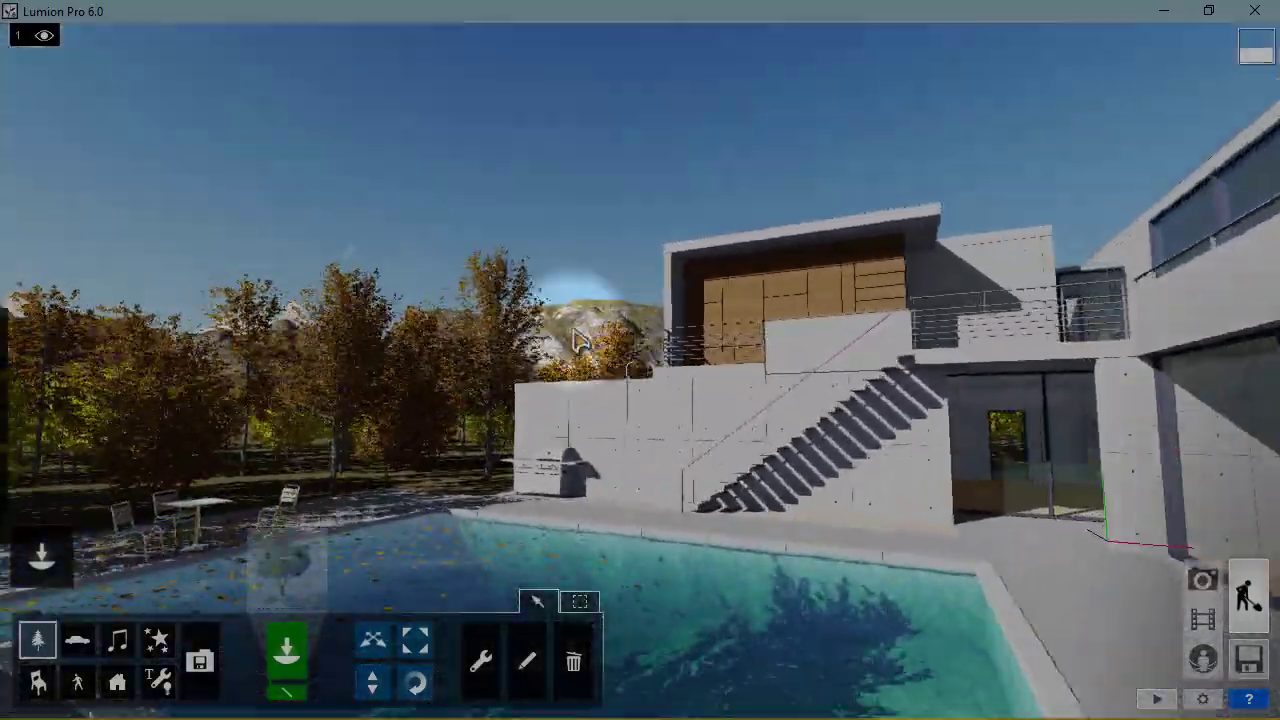
{"action": "right_click_drag", "start_coordinate": [679, 388], "coordinate": [659, 379]}
{"action": "key", "text": "w"}
{"action": "key", "text": "w"}
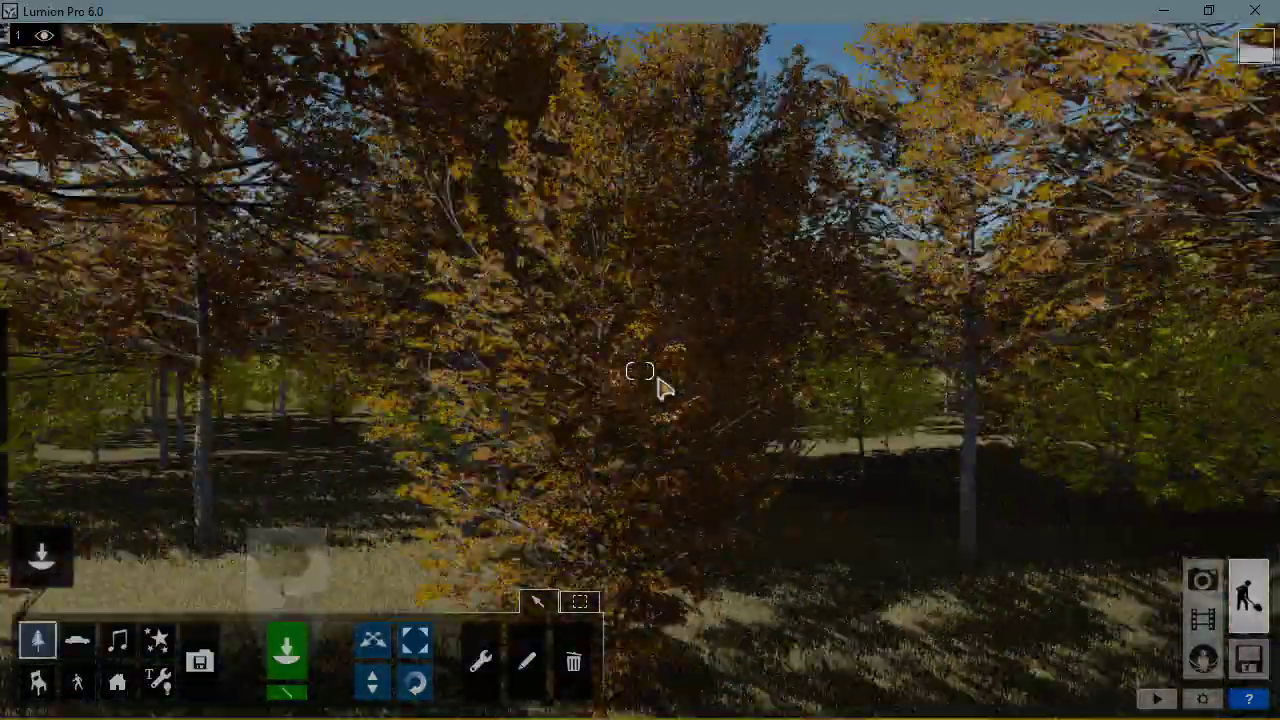
{"action": "key", "text": "s"}
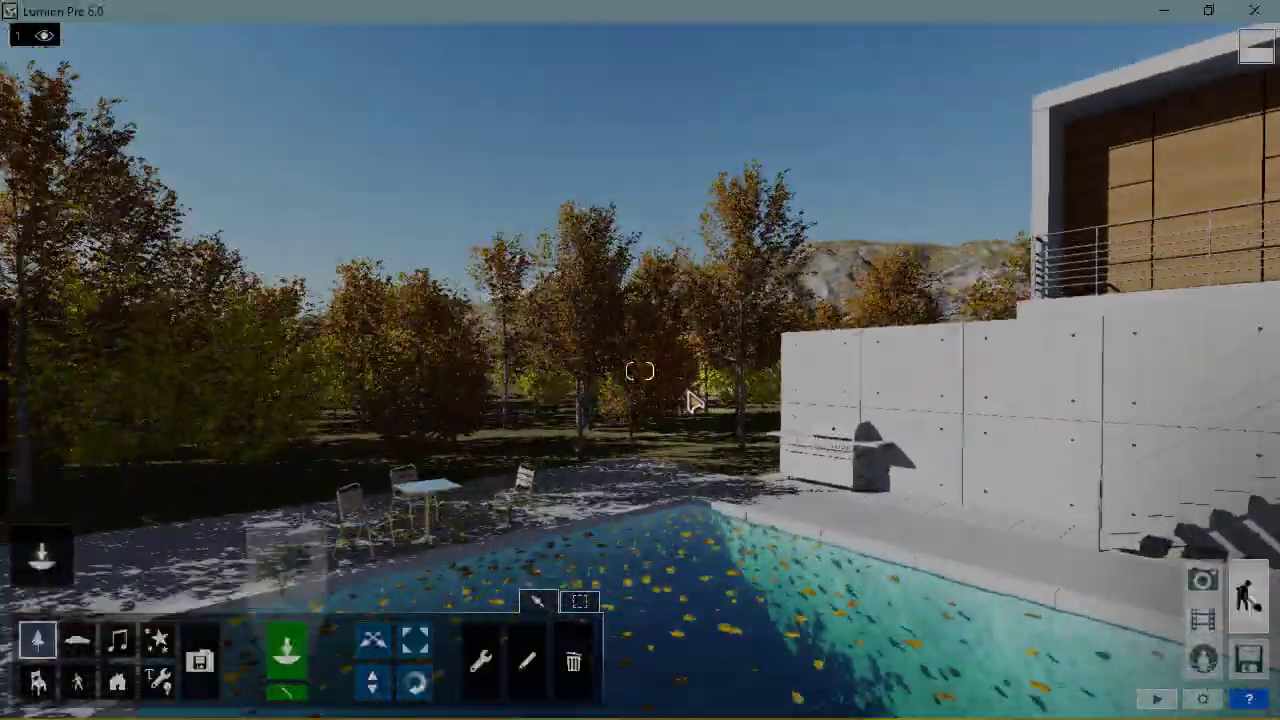
{"action": "right_click_drag", "start_coordinate": [694, 402], "coordinate": [791, 406]}
{"action": "key", "text": "w"}
{"action": "key", "text": "s"}
{"action": "key", "text": "s"}
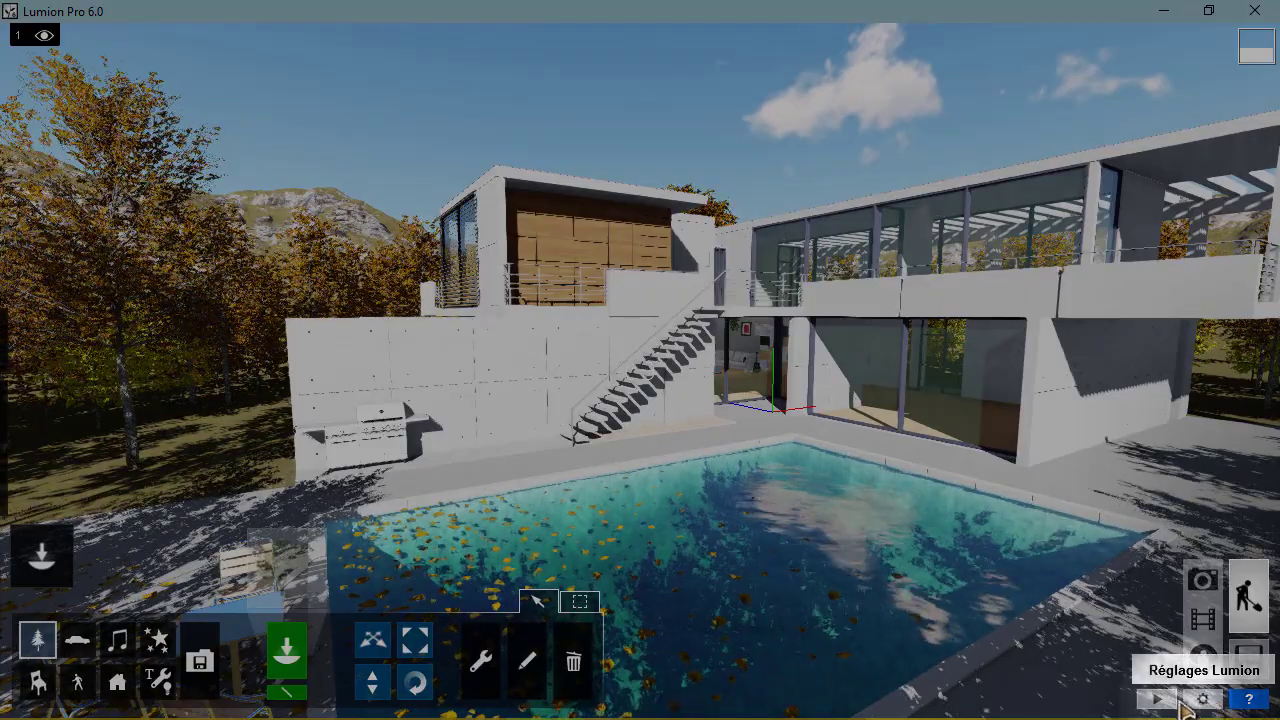
{"action": "left_click", "coordinate": [1206, 700]}
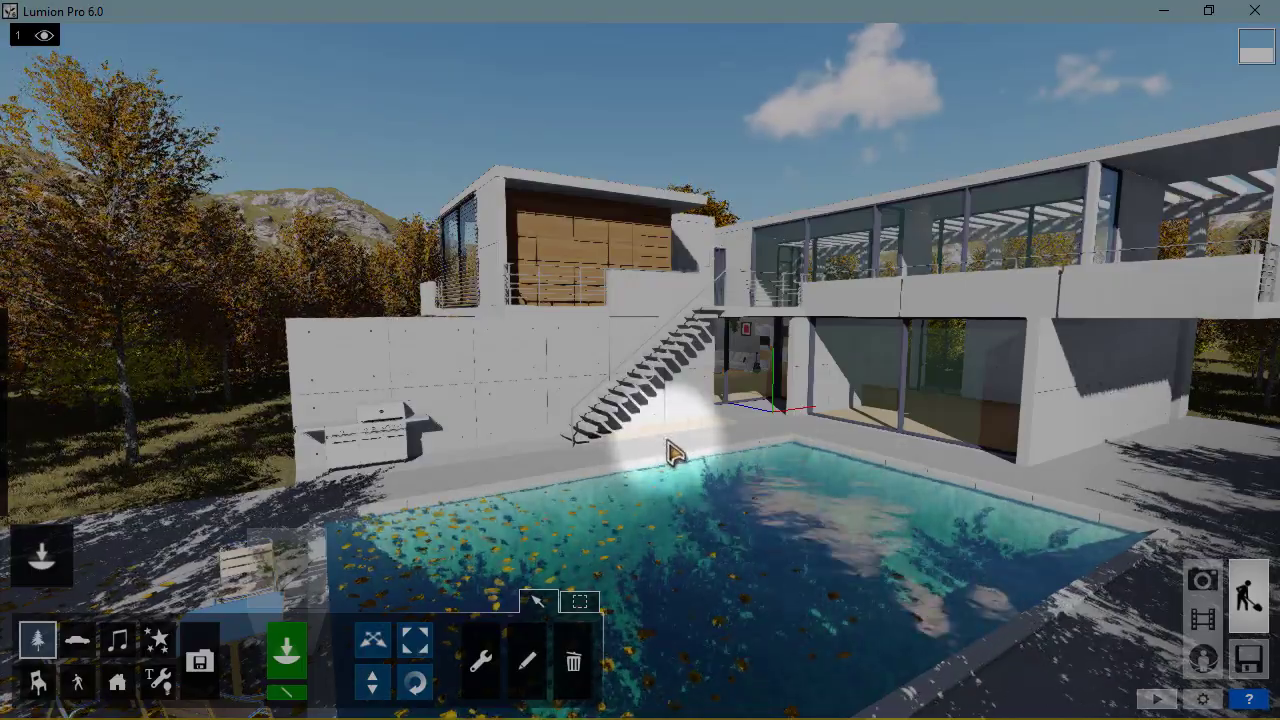
{"action": "mouse_move", "coordinate": [668, 442]}
{"action": "right_mouse_down"}
{"action": "mouse_move", "coordinate": [652, 440]}
{"action": "mouse_move", "coordinate": [690, 442]}
{"action": "mouse_move", "coordinate": [700, 428]}
{"action": "mouse_move", "coordinate": [706, 444]}
{"action": "mouse_move", "coordinate": [797, 470]}
{"action": "mouse_move", "coordinate": [730, 462]}
{"action": "mouse_move", "coordinate": [722, 448]}
{"action": "mouse_move", "coordinate": [686, 458]}
{"action": "mouse_move", "coordinate": [732, 424]}
{"action": "mouse_move", "coordinate": [718, 460]}
{"action": "mouse_move", "coordinate": [706, 450]}
{"action": "mouse_move", "coordinate": [704, 506]}
{"action": "mouse_move", "coordinate": [708, 495]}
{"action": "mouse_move", "coordinate": [729, 520]}
{"action": "mouse_move", "coordinate": [580, 483]}
{"action": "right_mouse_up"}
{"action": "key", "text": "w"}
{"action": "key", "text": "w"}
{"action": "right_click_drag", "start_coordinate": [730, 452], "coordinate": [700, 468]}
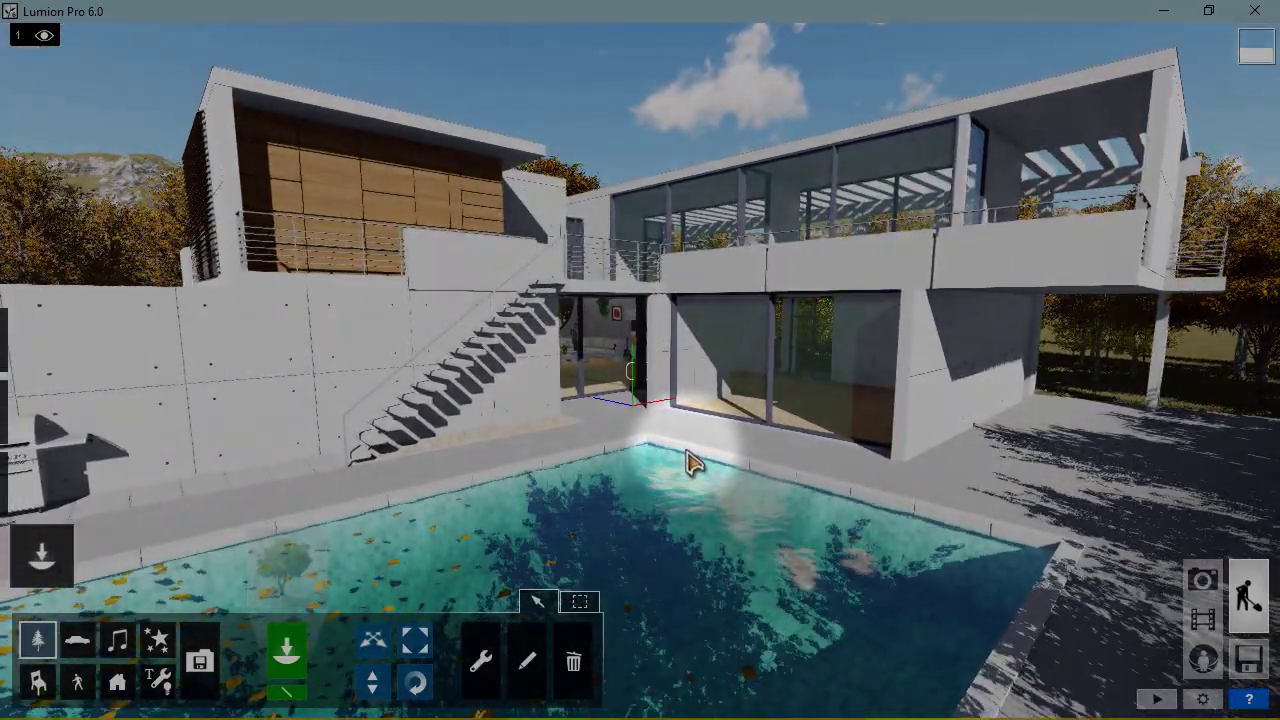